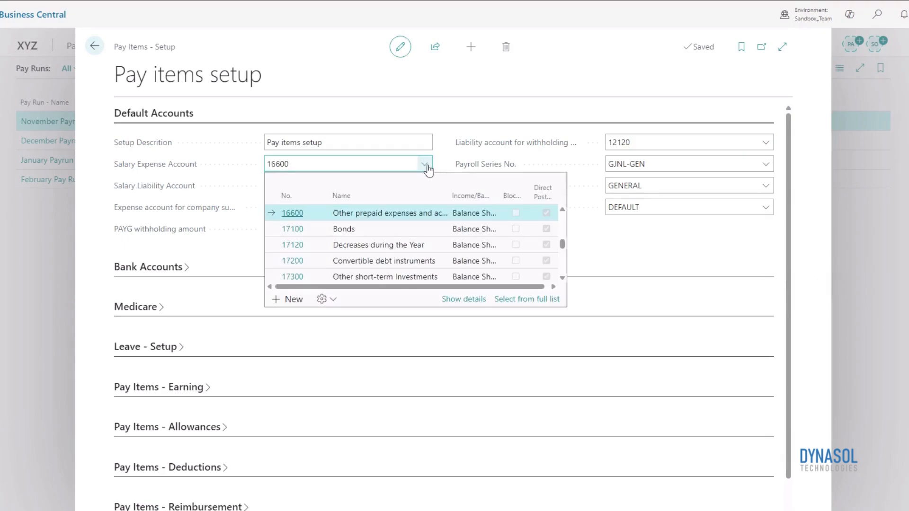
Select 16600 as the Salary Expense Account and 11200 as the Salary Liability Account
{"action": "left_click", "coordinate": [409, 214]}
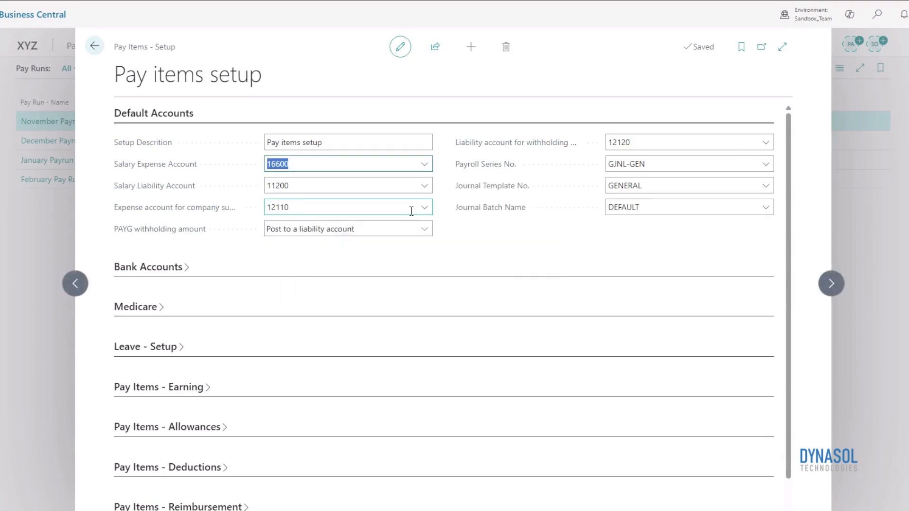
{"action": "left_click", "coordinate": [426, 186]}
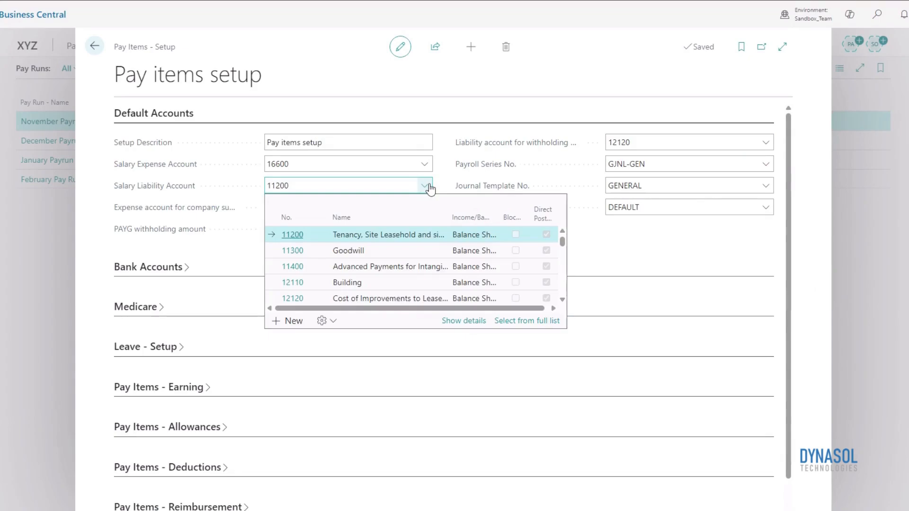
{"action": "left_click", "coordinate": [441, 233]}
Set the company super expense account to 12110 and the PAYG withholding amount to Post to a liability account
{"action": "left_click", "coordinate": [425, 206]}
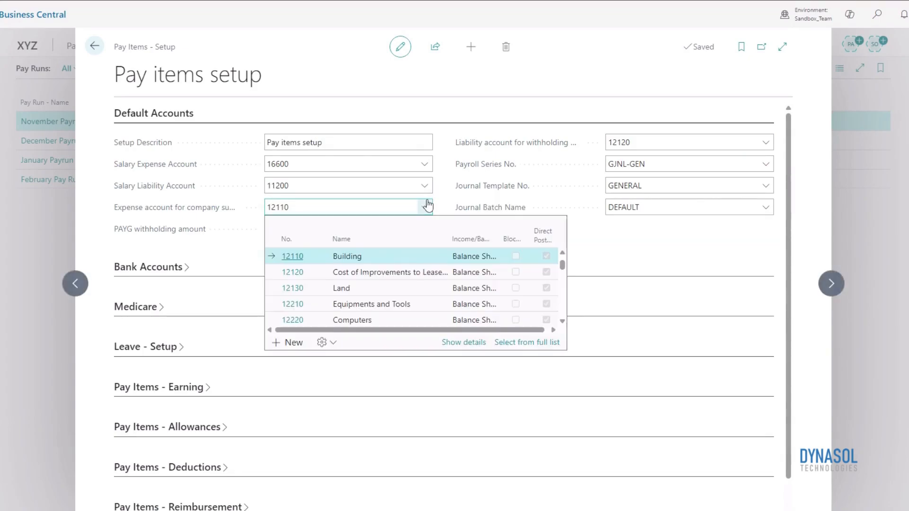
{"action": "left_click", "coordinate": [431, 262]}
{"action": "left_click", "coordinate": [423, 230]}
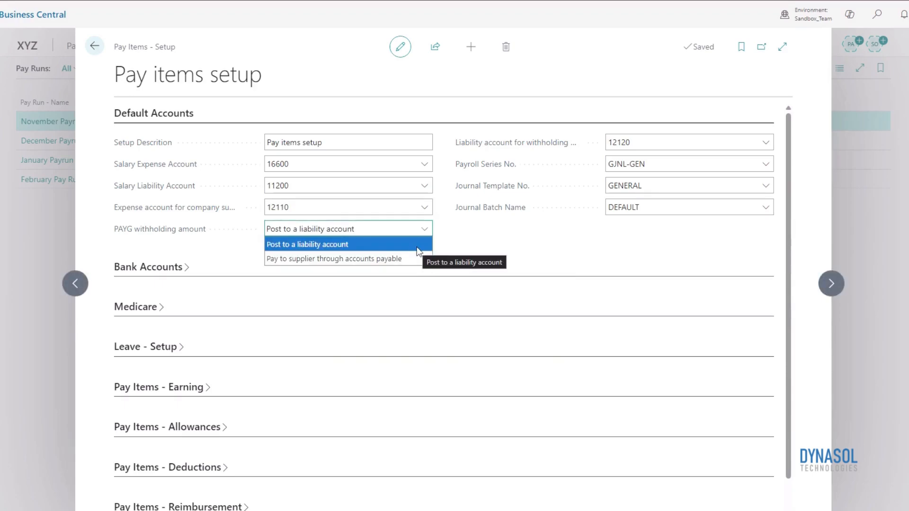
{"action": "left_click", "coordinate": [419, 250]}
Set the withholding liability account to 12120 and the Payroll Series No. to GJNL-GEN
{"action": "left_click", "coordinate": [771, 146]}
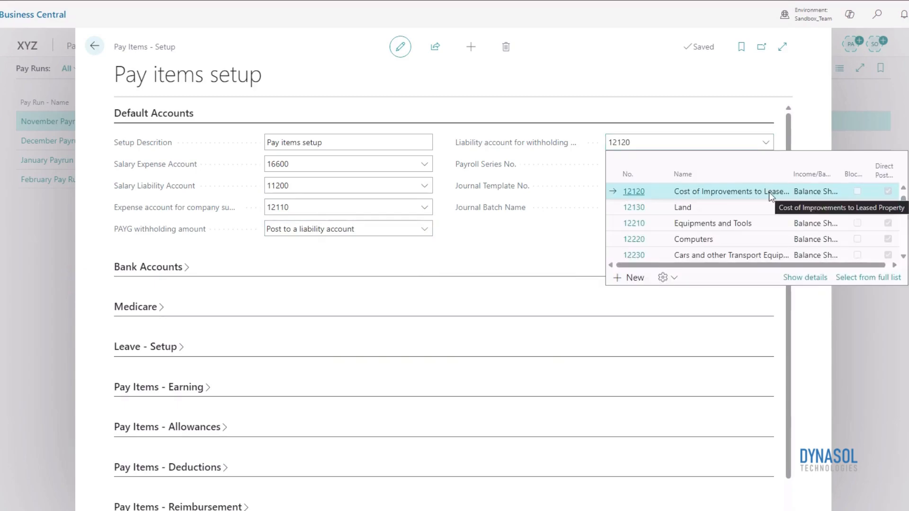
{"action": "left_click", "coordinate": [769, 194]}
{"action": "left_click", "coordinate": [767, 166]}
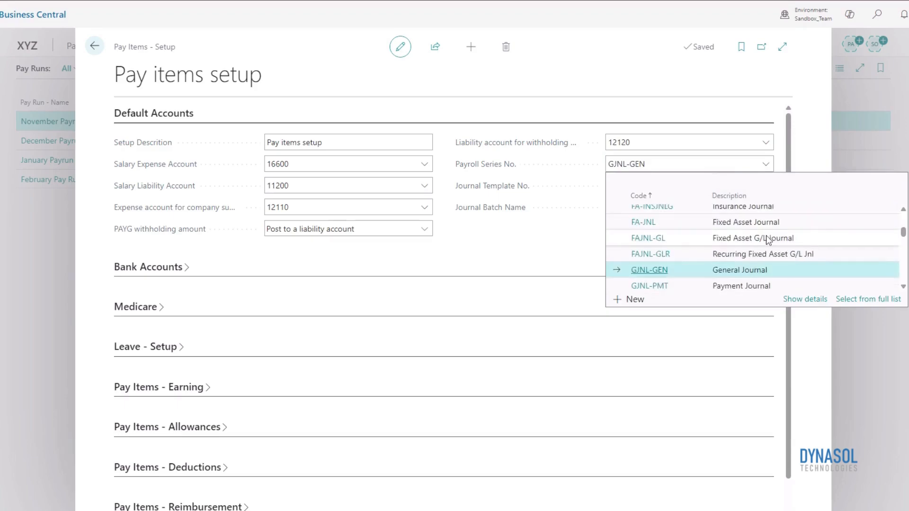
{"action": "left_click", "coordinate": [717, 276]}
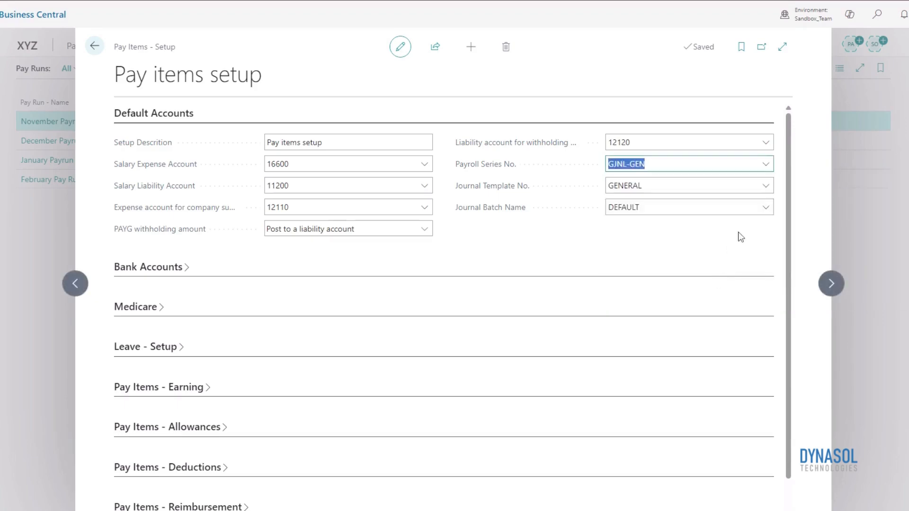
Set the Journal Template No. to GENERAL and the Journal Batch Name to DEFAULT
{"action": "left_click", "coordinate": [767, 189]}
{"action": "left_click", "coordinate": [767, 189]}
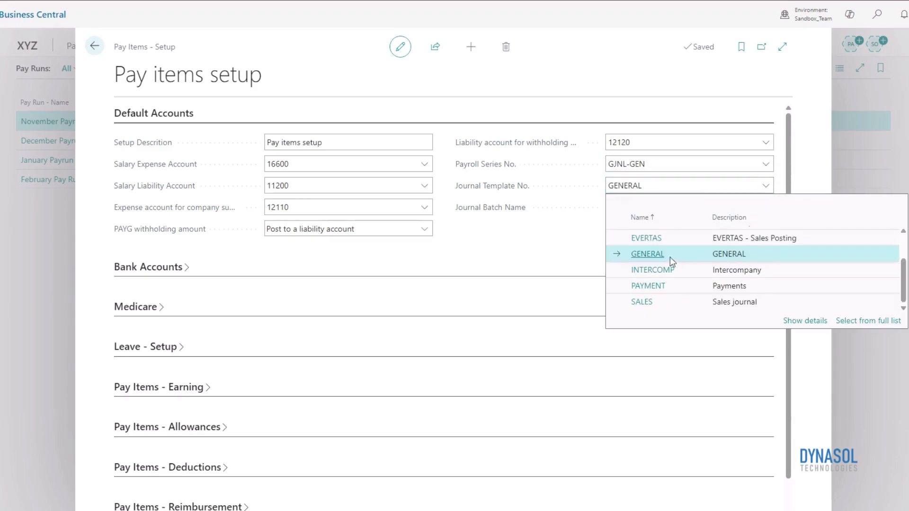
{"action": "left_click", "coordinate": [651, 253]}
{"action": "left_click", "coordinate": [761, 207]}
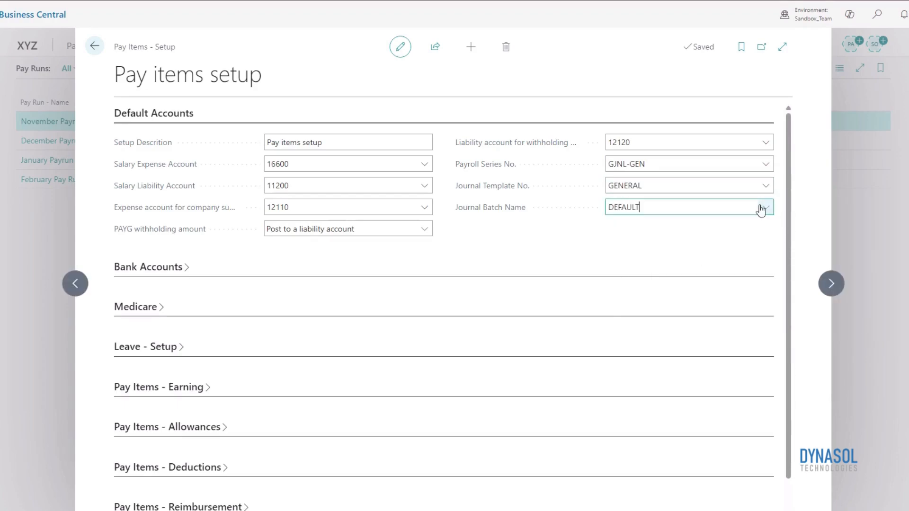
{"action": "left_click", "coordinate": [759, 257]}
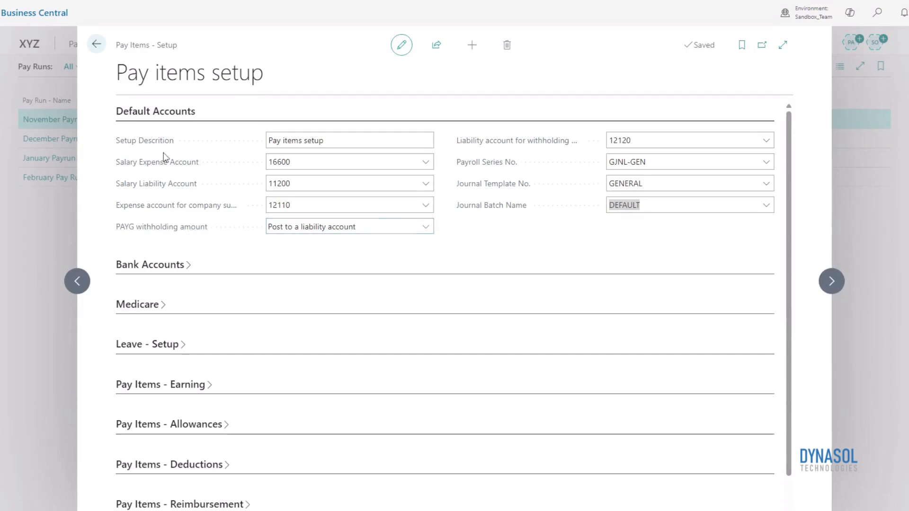
In the Bank Accounts section, set the Payment Account to CHECKING and the Payment Series No. to GJNL-PMT
{"action": "left_click", "coordinate": [160, 114]}
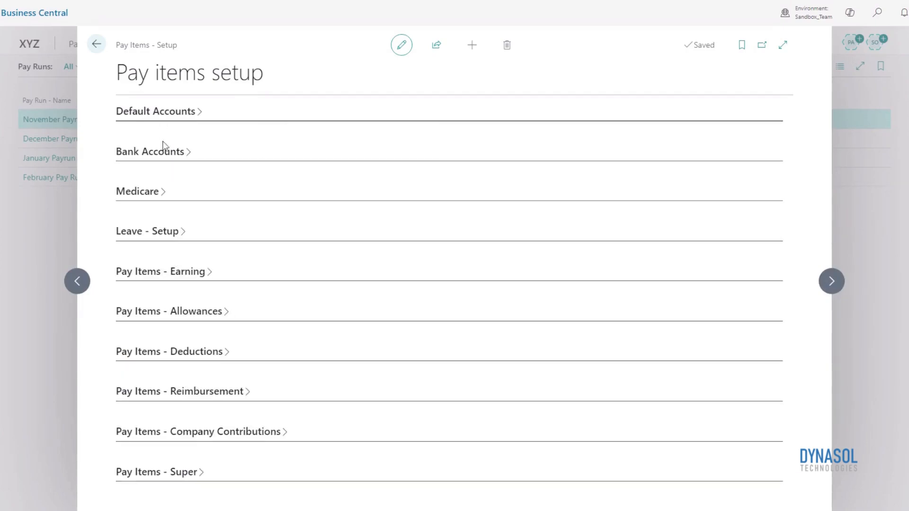
{"action": "left_click", "coordinate": [166, 158]}
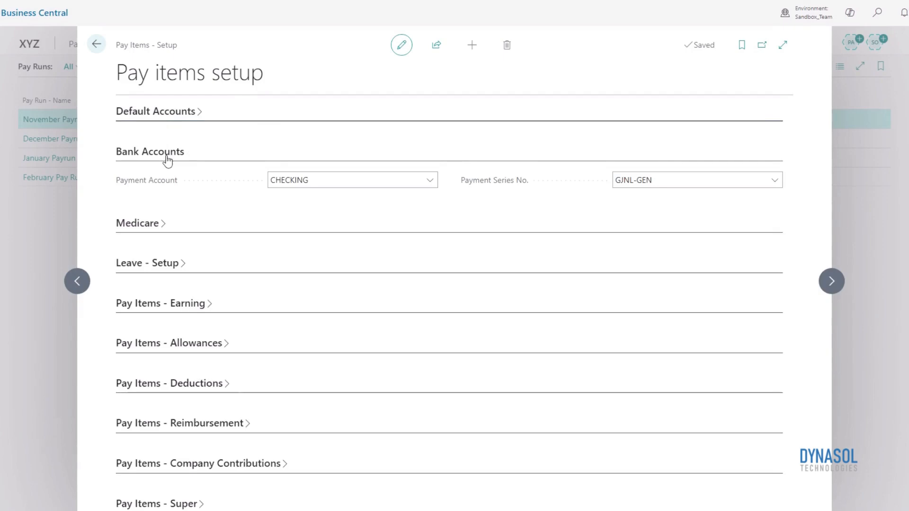
{"action": "left_click", "coordinate": [428, 185]}
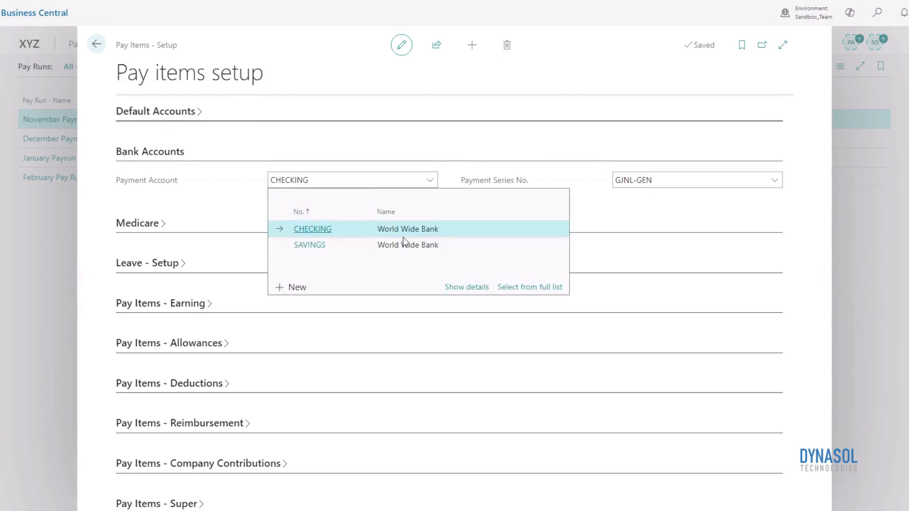
{"action": "left_click", "coordinate": [670, 226]}
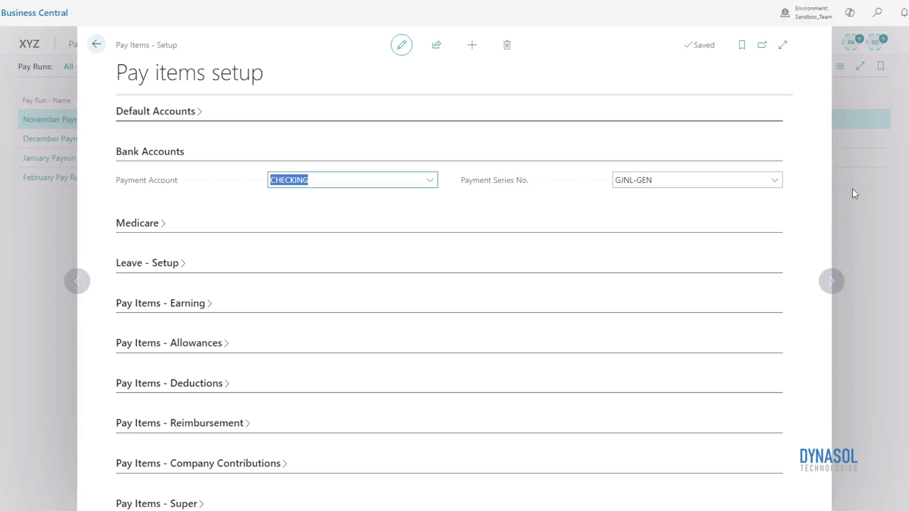
{"action": "left_click", "coordinate": [770, 185]}
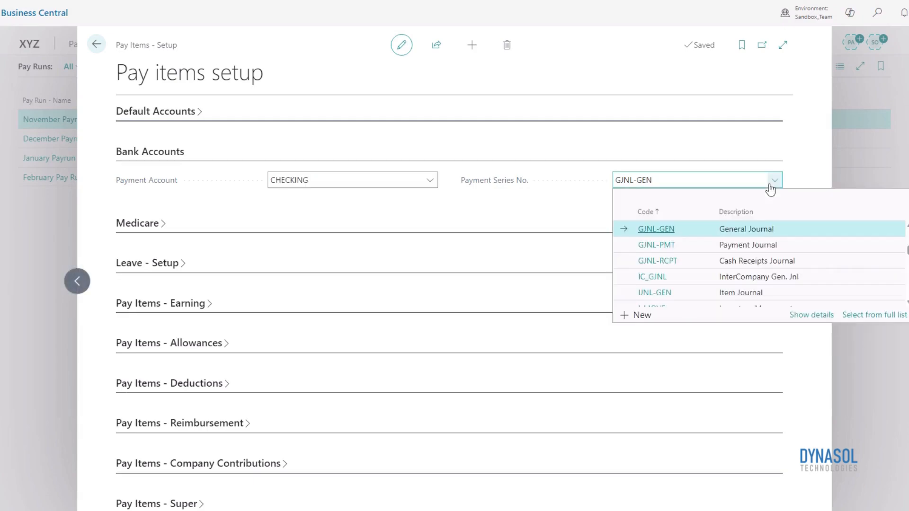
{"action": "left_click", "coordinate": [705, 244]}
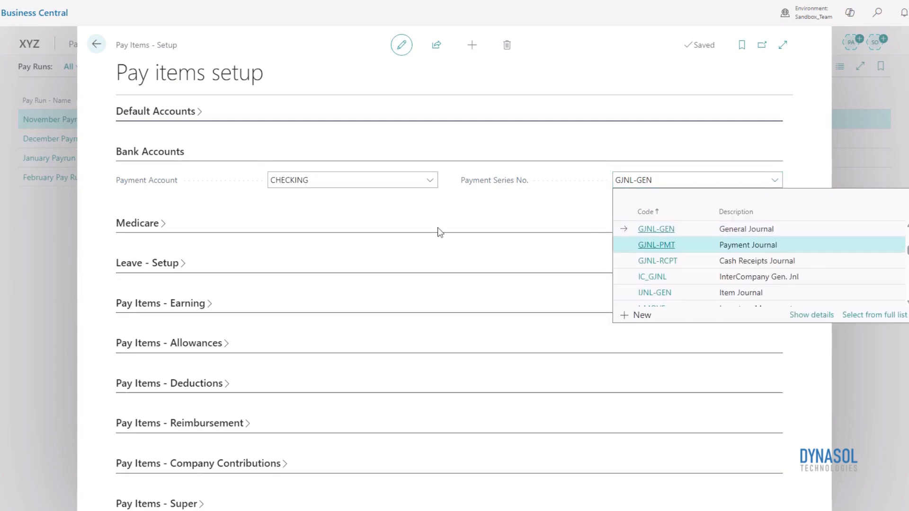
Examine the Medicare % value in the Medicare section and collapse the section again
{"action": "left_click", "coordinate": [142, 233]}
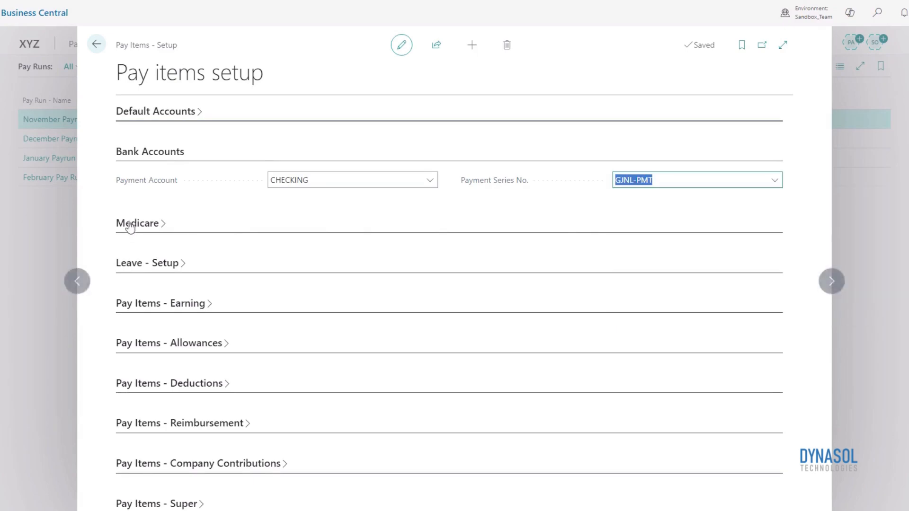
{"action": "left_click", "coordinate": [163, 160]}
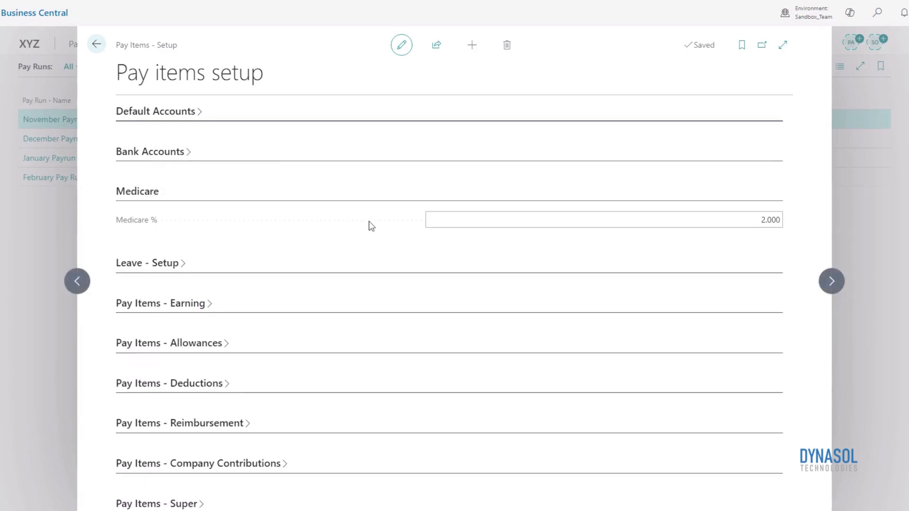
{"action": "left_click", "coordinate": [776, 223]}
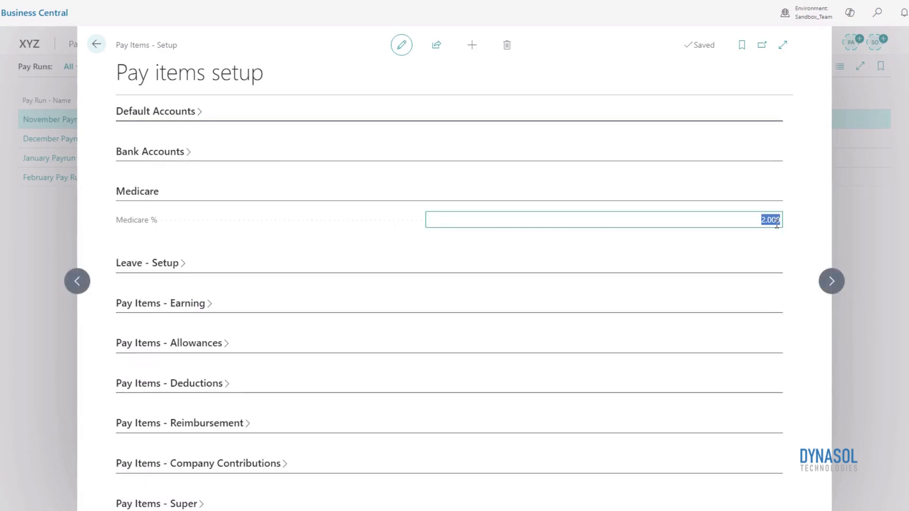
{"action": "left_click", "coordinate": [776, 222]}
{"action": "left_click", "coordinate": [795, 224]}
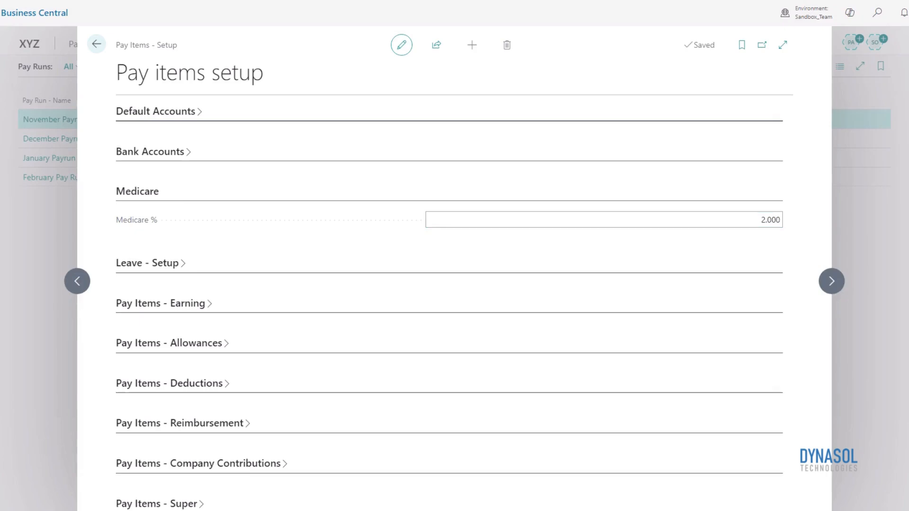
{"action": "left_click", "coordinate": [760, 217]}
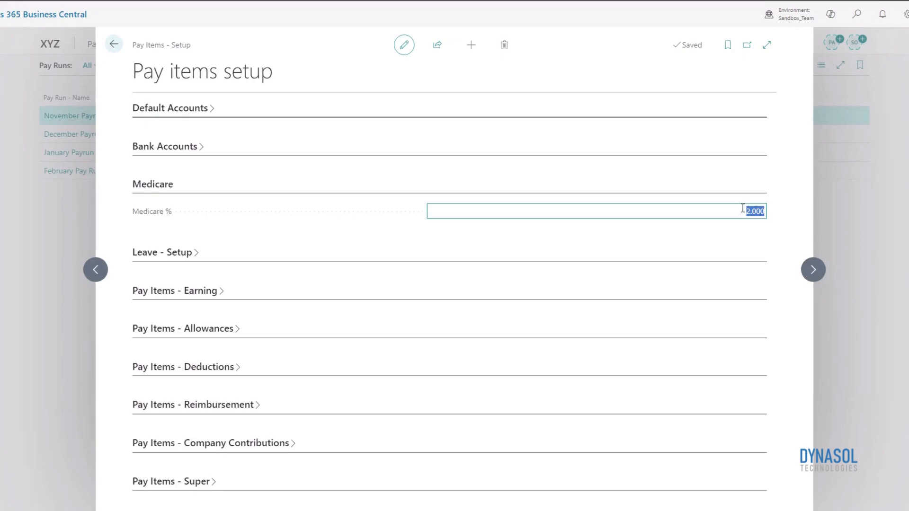
{"action": "left_click", "coordinate": [145, 192]}
Open the Ordinary Salary item from Pay Items - Earning and make it editable
{"action": "left_click", "coordinate": [202, 268]}
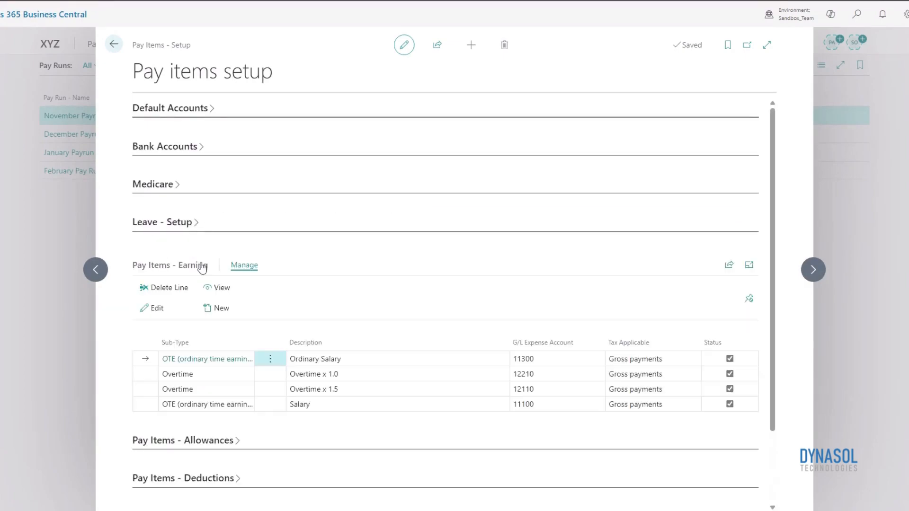
{"action": "scroll", "coordinate": [413, 232], "scroll_direction": "down", "scroll_amount": 1}
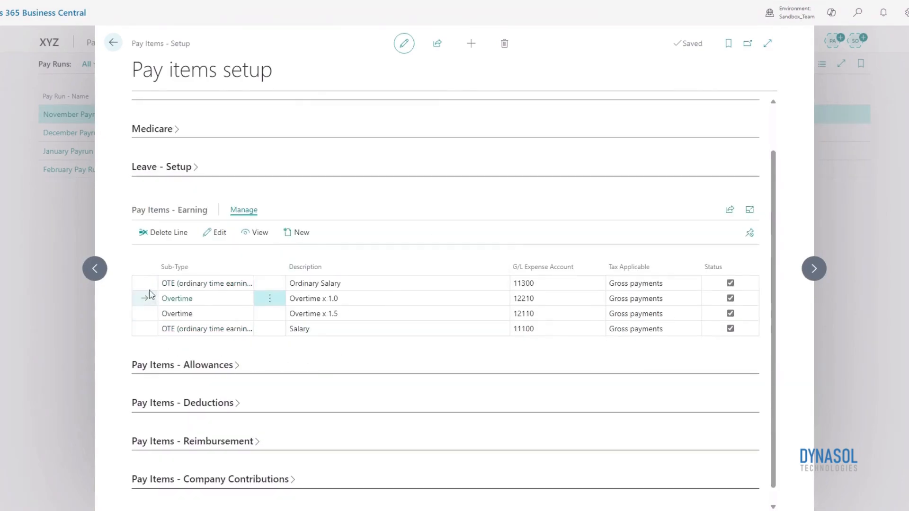
{"action": "left_click", "coordinate": [145, 284]}
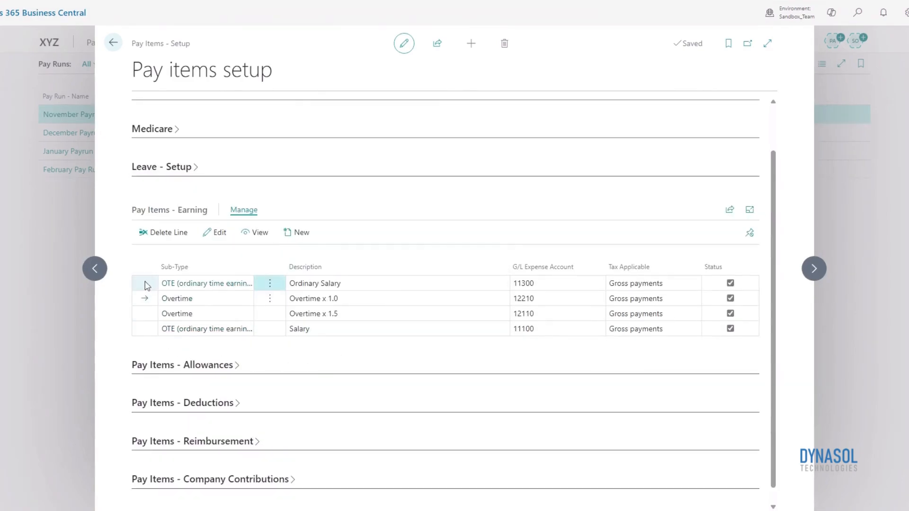
{"action": "left_click", "coordinate": [229, 283]}
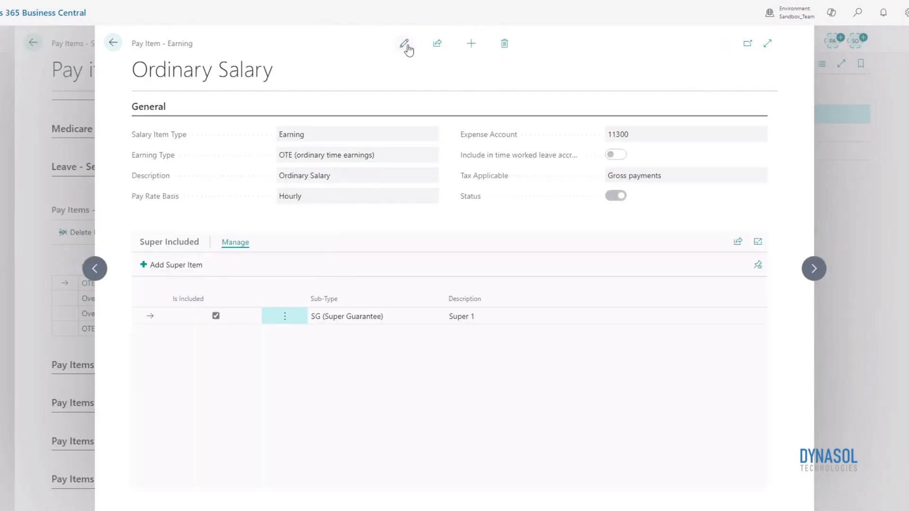
{"action": "left_click", "coordinate": [403, 43]}
Set the Ordinary Salary earning type to OTE (ordinary time earnings) and its pay rate basis to Hourly
{"action": "left_click", "coordinate": [299, 161]}
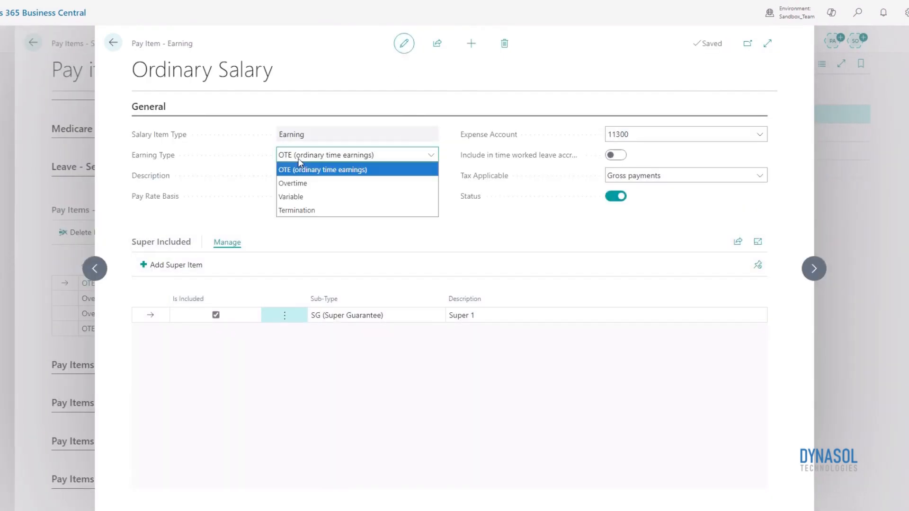
{"action": "left_click", "coordinate": [316, 170]}
{"action": "left_click", "coordinate": [373, 196]}
{"action": "left_click", "coordinate": [377, 210]}
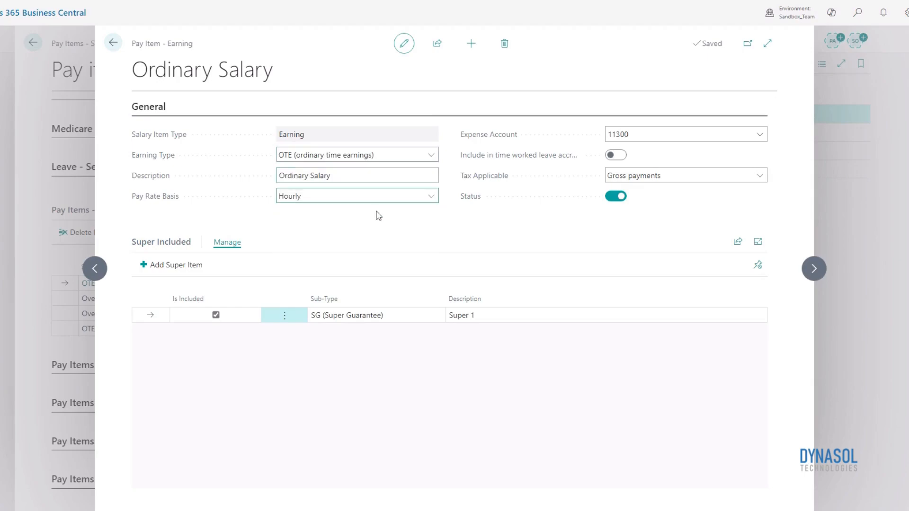
Switch the SG (Super Guarantee) inclusion off and on again for Ordinary Salary, and return to the pay items setup
{"action": "left_click", "coordinate": [216, 315]}
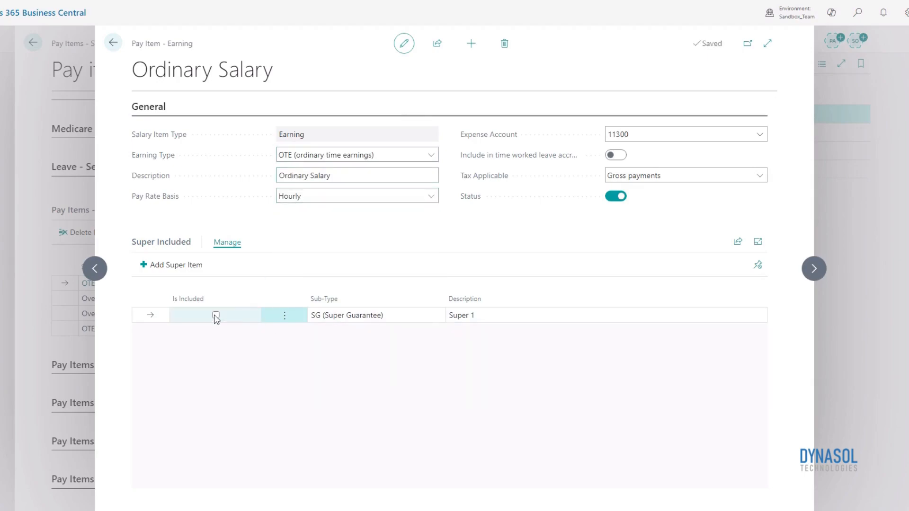
{"action": "left_click", "coordinate": [216, 315]}
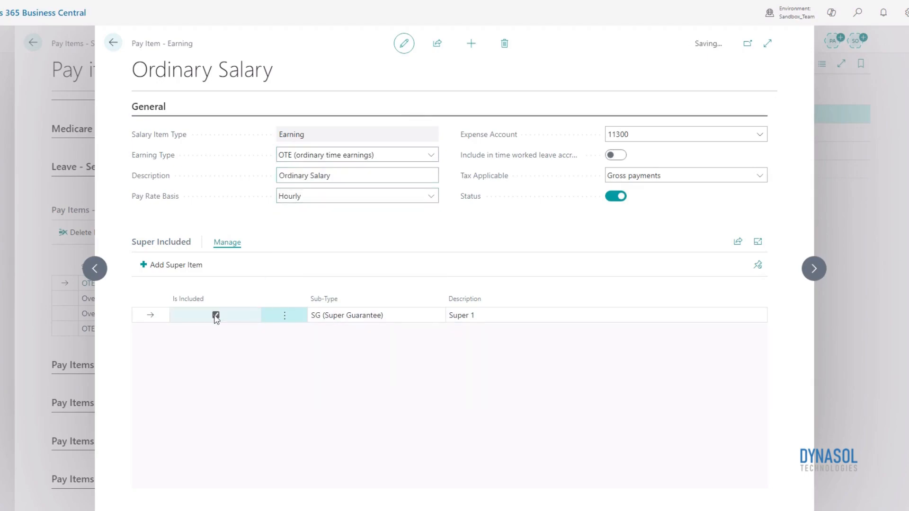
{"action": "left_click", "coordinate": [112, 42]}
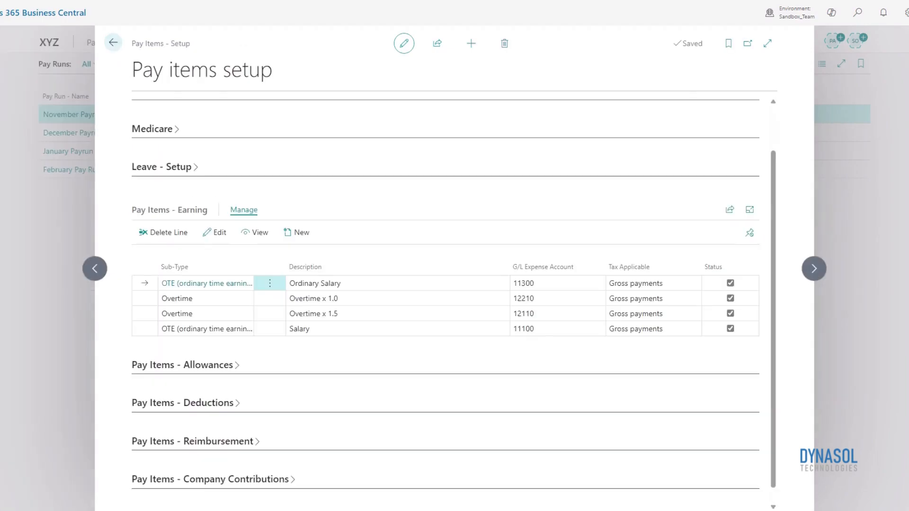
Collapse the earning items and open the Car allowance, Allowance 1, from Pay Items - Allowances
{"action": "left_click", "coordinate": [173, 216]}
{"action": "left_click", "coordinate": [180, 303]}
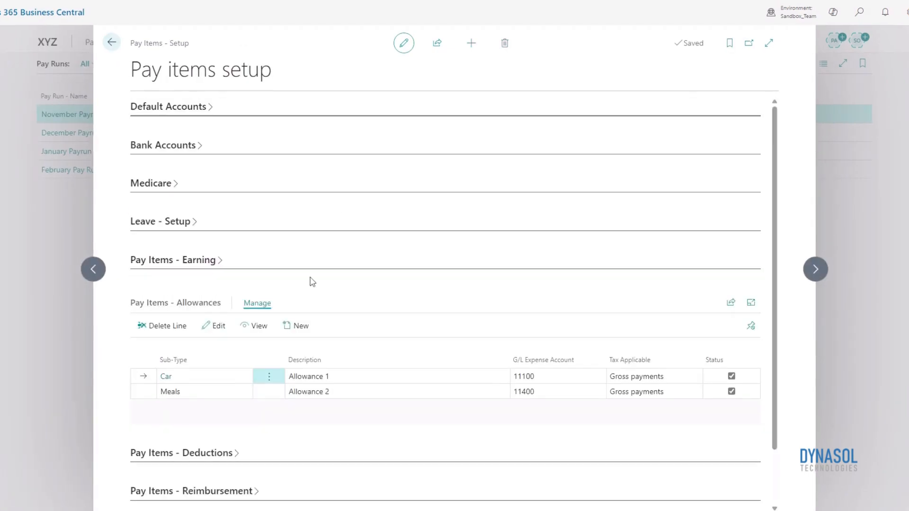
{"action": "left_click", "coordinate": [205, 262]}
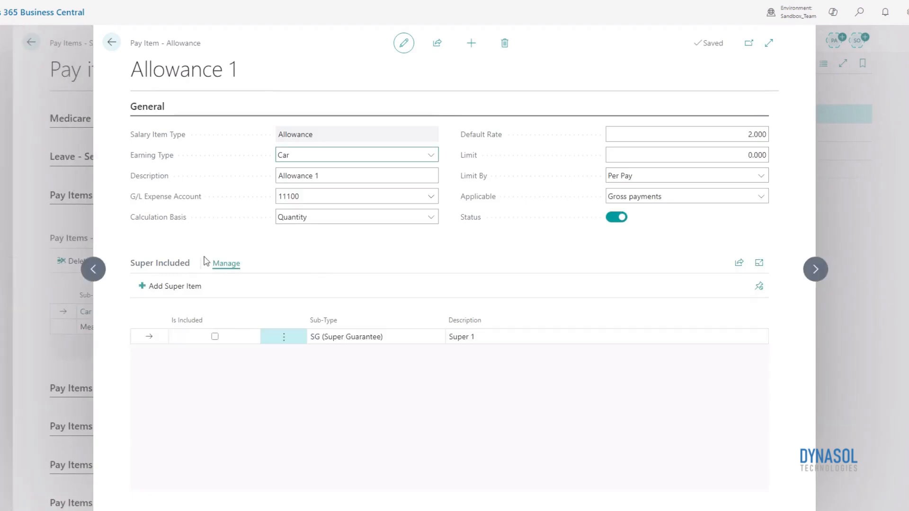
Set the allowance's earning type to Car and its calculation basis to Quantity
{"action": "left_click", "coordinate": [428, 152]}
{"action": "left_click", "coordinate": [424, 170]}
{"action": "left_click", "coordinate": [429, 218]}
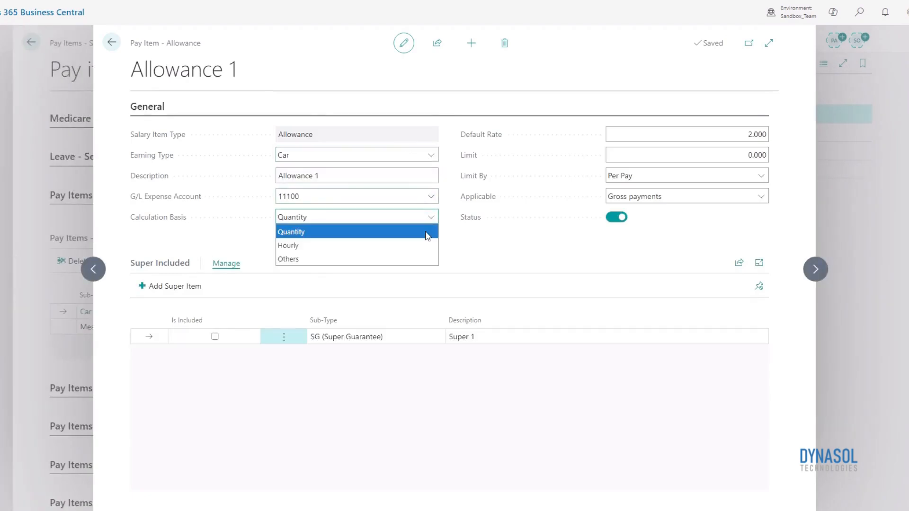
{"action": "left_click", "coordinate": [427, 235]}
Set the allowance's Limit By option to Per Pay and its tax applicability to Gross payments
{"action": "left_click", "coordinate": [760, 178]}
{"action": "left_click", "coordinate": [759, 178]}
{"action": "left_click", "coordinate": [761, 197]}
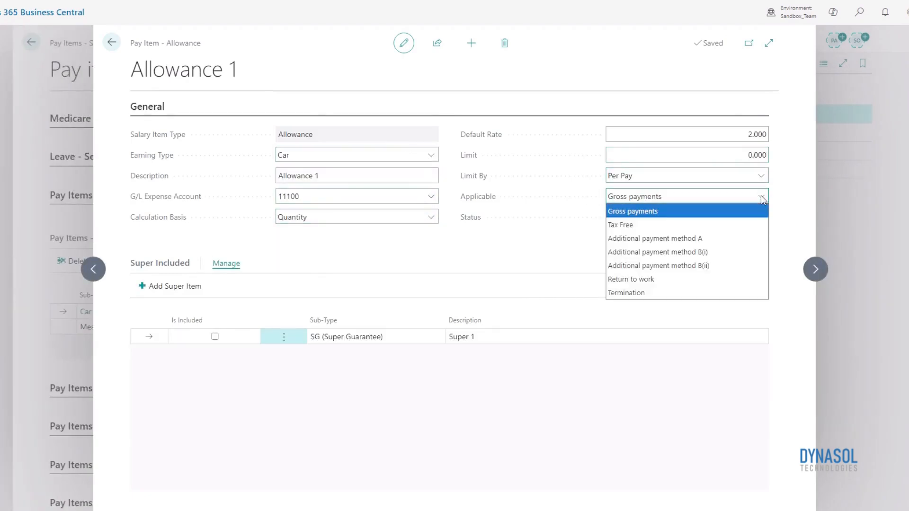
{"action": "left_click", "coordinate": [645, 212]}
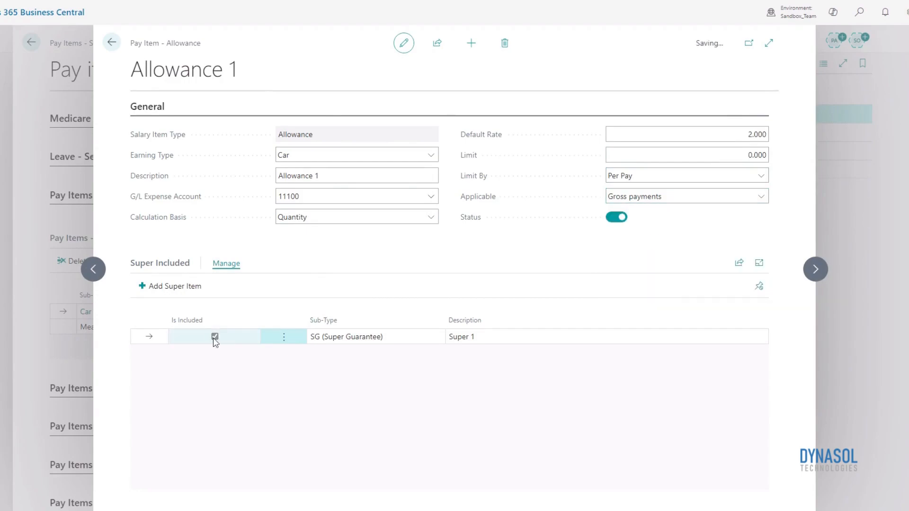
Close Allowance 1, collapse the allowances, and open the Workplace giving deduction for editing from Pay Items - Deductions
{"action": "left_click", "coordinate": [112, 42]}
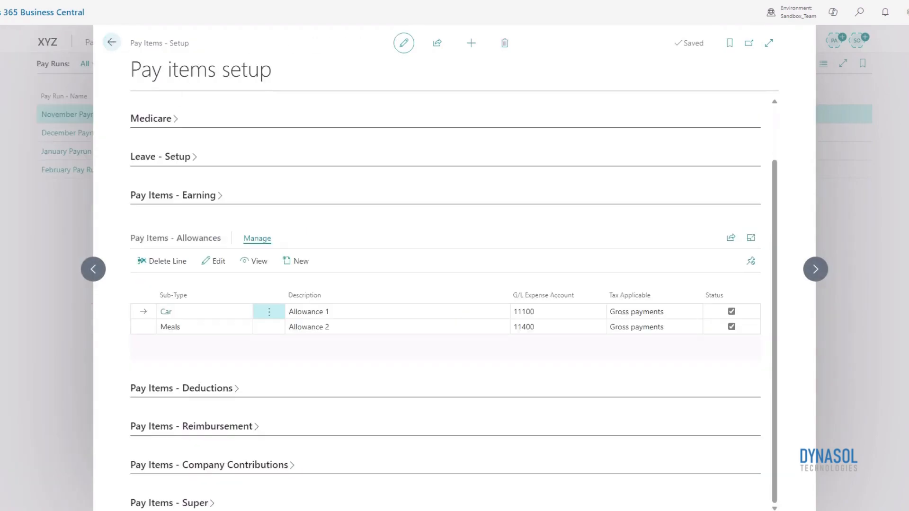
{"action": "left_click", "coordinate": [177, 240]}
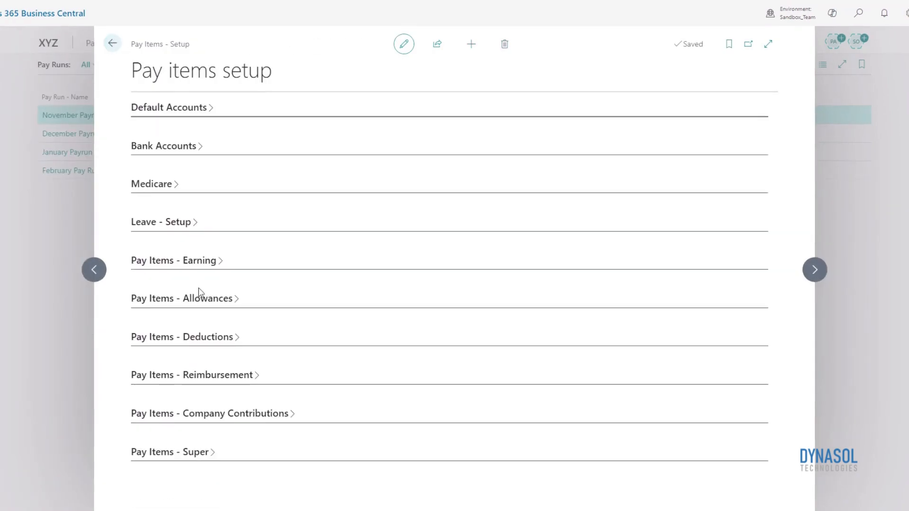
{"action": "left_click", "coordinate": [213, 344]}
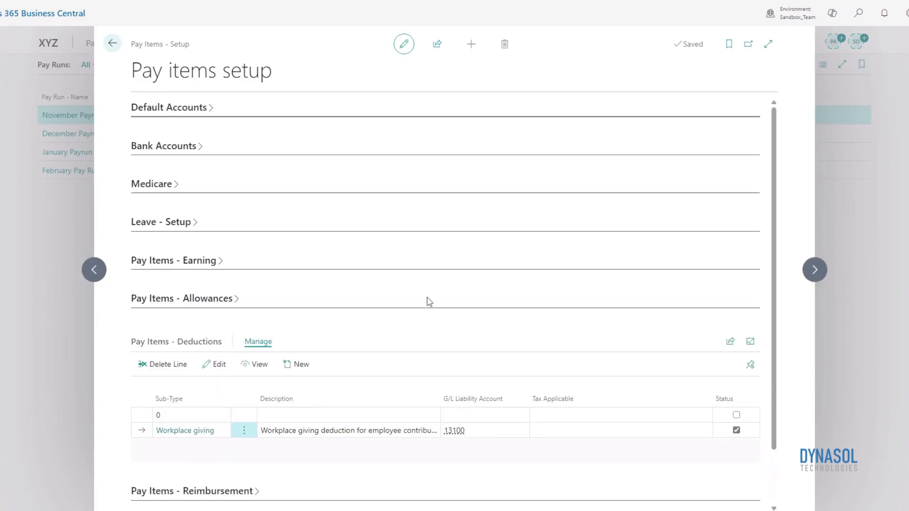
{"action": "scroll", "coordinate": [428, 299], "scroll_direction": "down", "scroll_amount": 2}
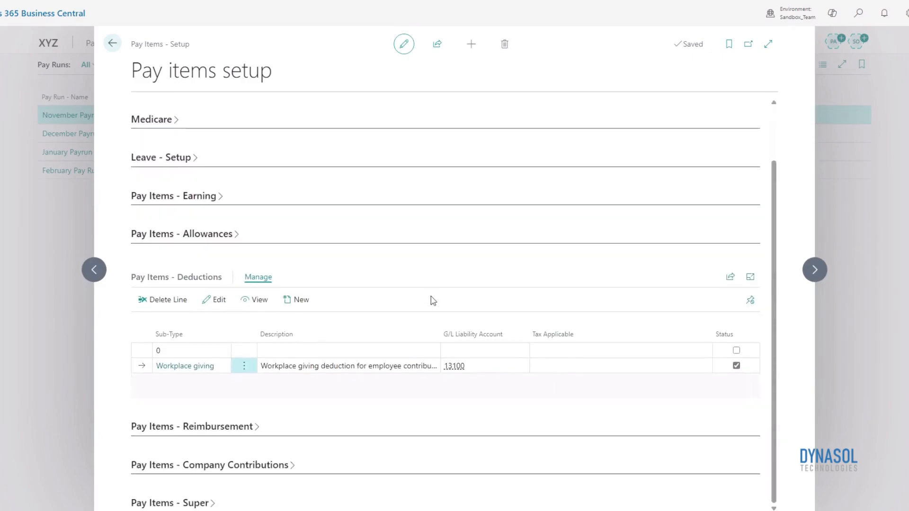
{"action": "left_click", "coordinate": [216, 298]}
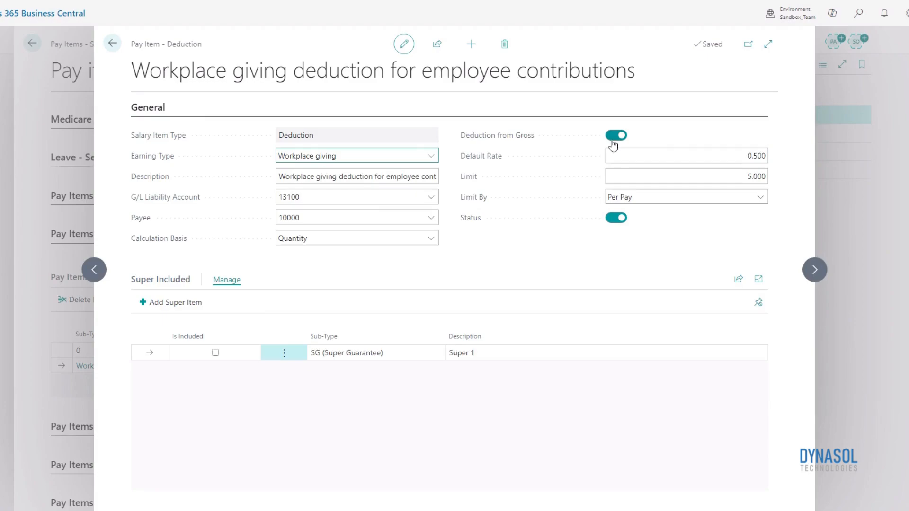
Switch Deduction from Gross off and on again, set the Workplace giving deduction's Limit to 50, and return to the setup
{"action": "left_click", "coordinate": [613, 142]}
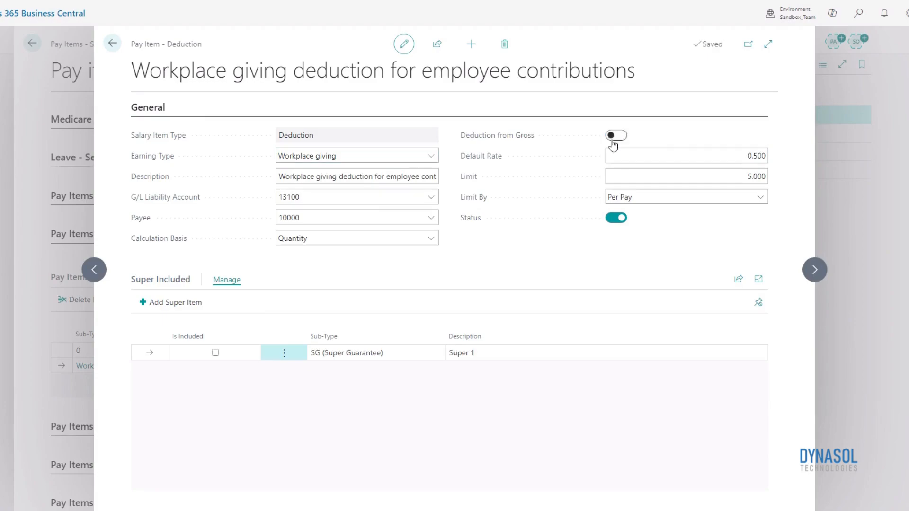
{"action": "left_click", "coordinate": [612, 142]}
{"action": "left_click", "coordinate": [733, 178]}
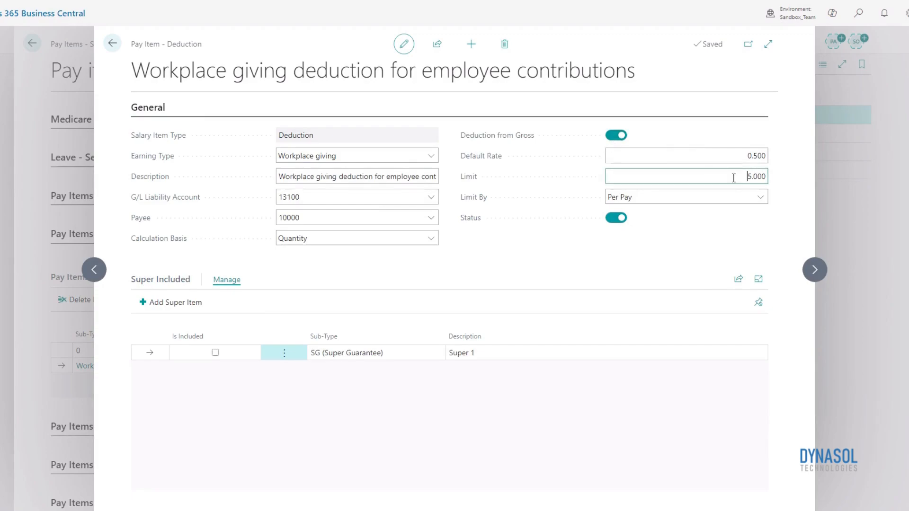
{"action": "double_click", "coordinate": [733, 177]}
{"action": "type", "text": "50"}
{"action": "key", "text": "Tab"}
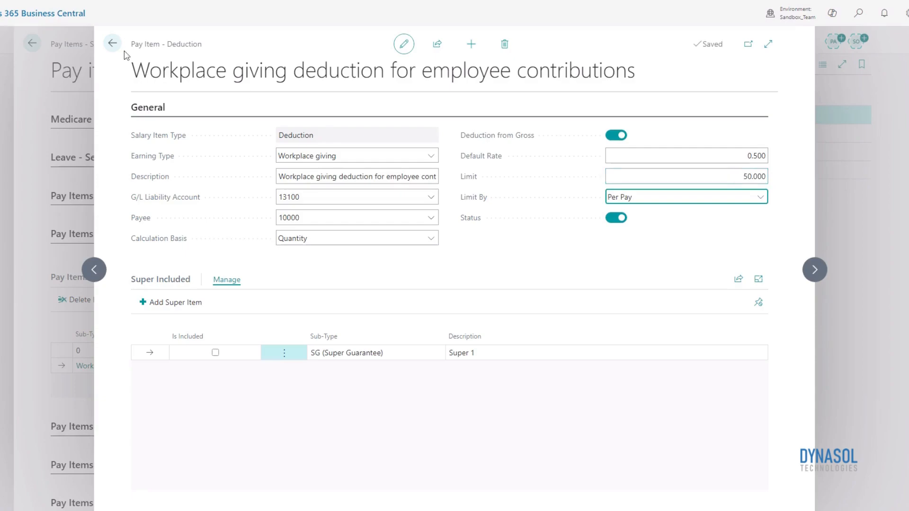
{"action": "left_click", "coordinate": [113, 45]}
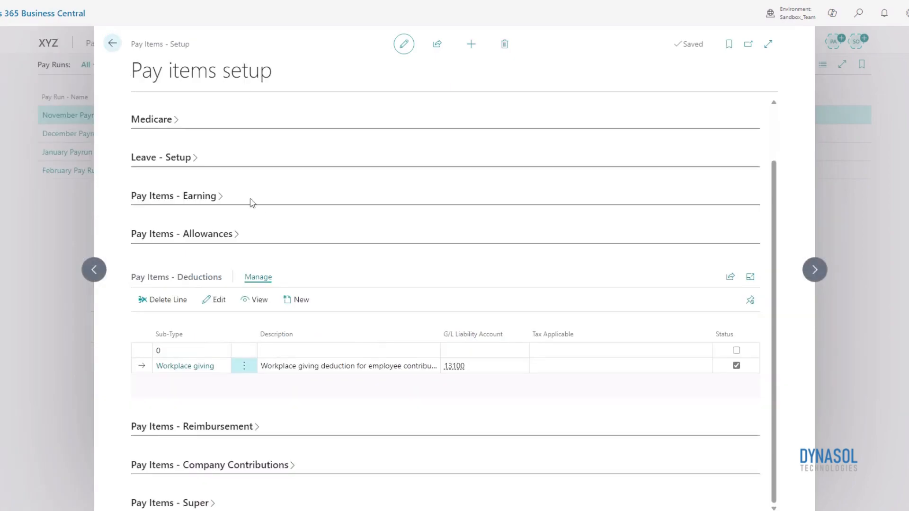
Collapse the deductions and review the Reimbursement 1 card from Pay Items - Reimbursement
{"action": "left_click", "coordinate": [194, 280]}
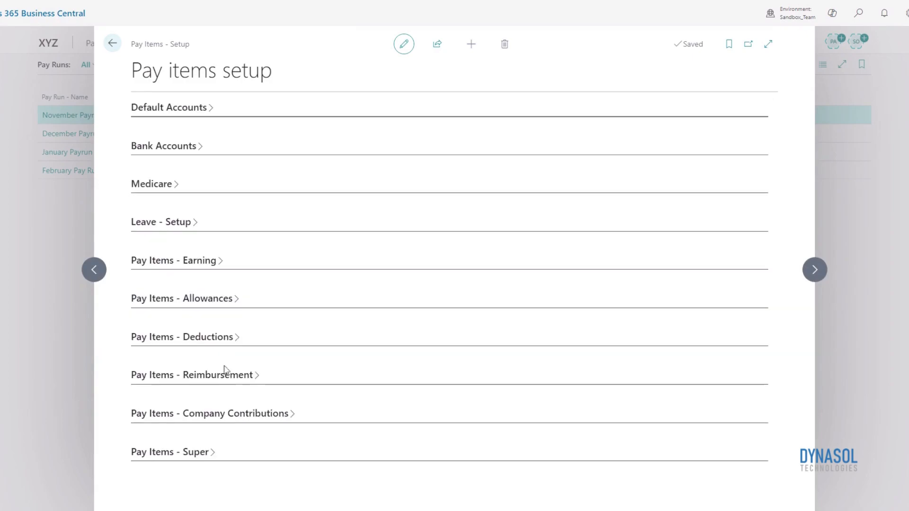
{"action": "left_click", "coordinate": [226, 373]}
{"action": "scroll", "coordinate": [349, 334], "scroll_direction": "down", "scroll_amount": 2}
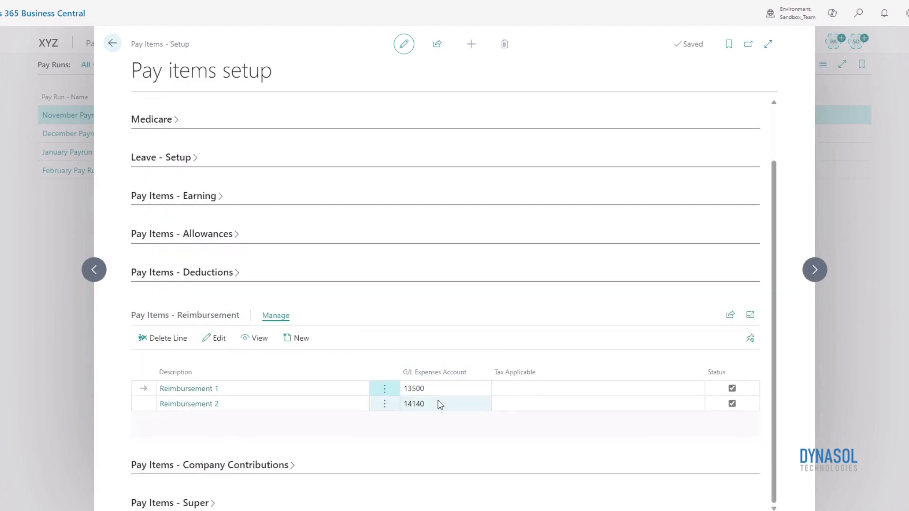
{"action": "left_click", "coordinate": [143, 403]}
{"action": "left_click", "coordinate": [140, 392]}
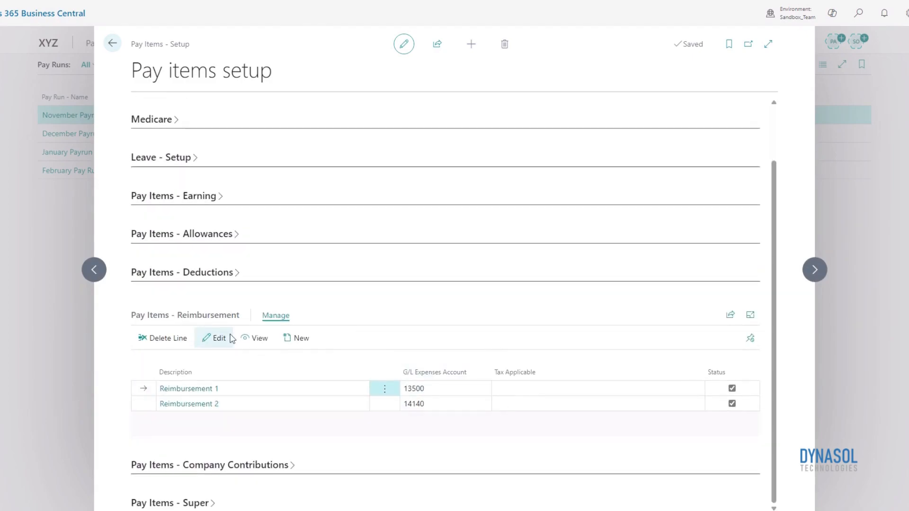
{"action": "left_click", "coordinate": [214, 338]}
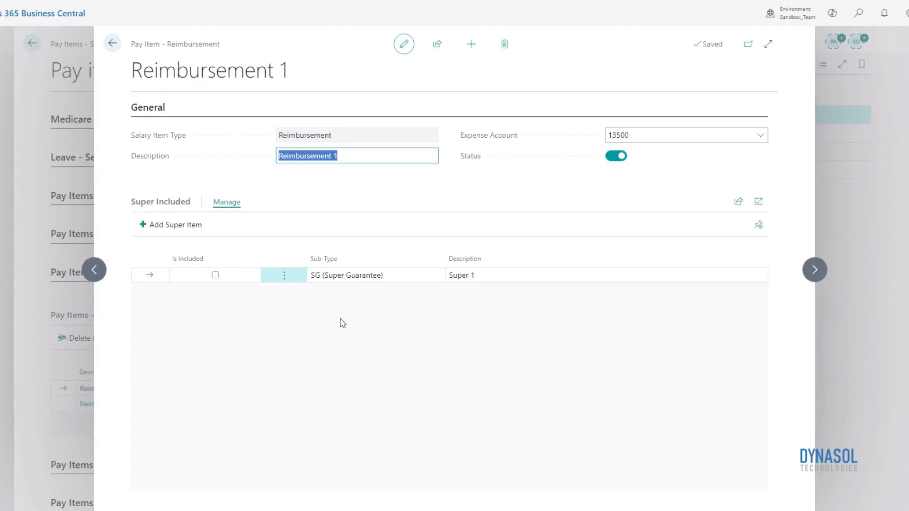
{"action": "left_click", "coordinate": [112, 44]}
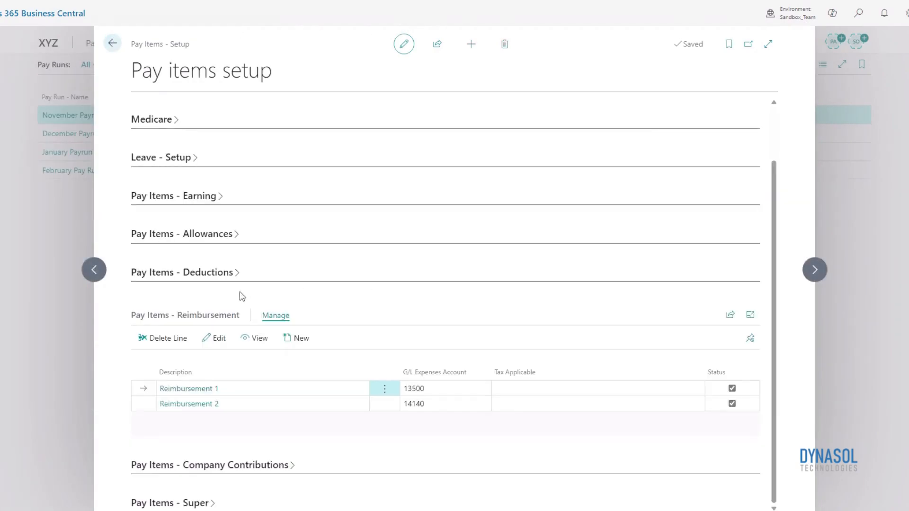
Collapse the reimbursement items and open the SG (Super Guarantee) item, Super 1, from Pay Items - Super
{"action": "left_click", "coordinate": [228, 316]}
{"action": "left_click", "coordinate": [195, 453]}
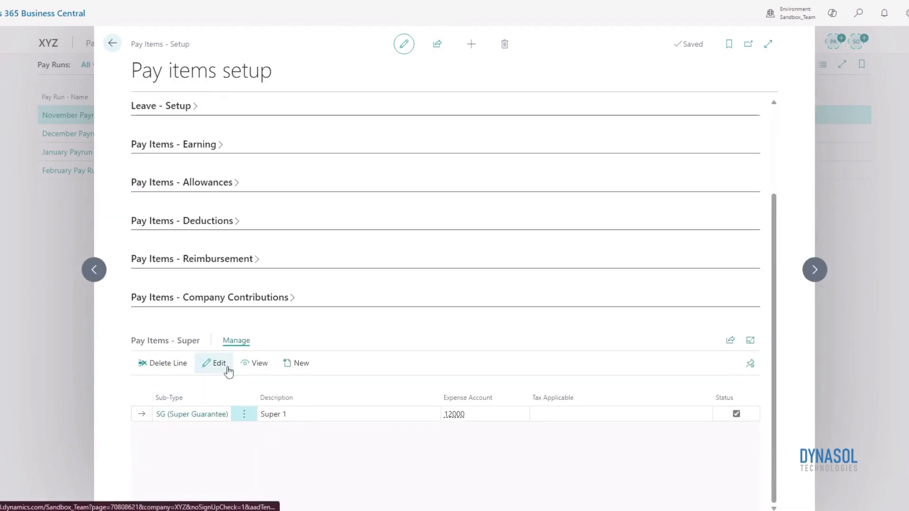
{"action": "left_click", "coordinate": [219, 363]}
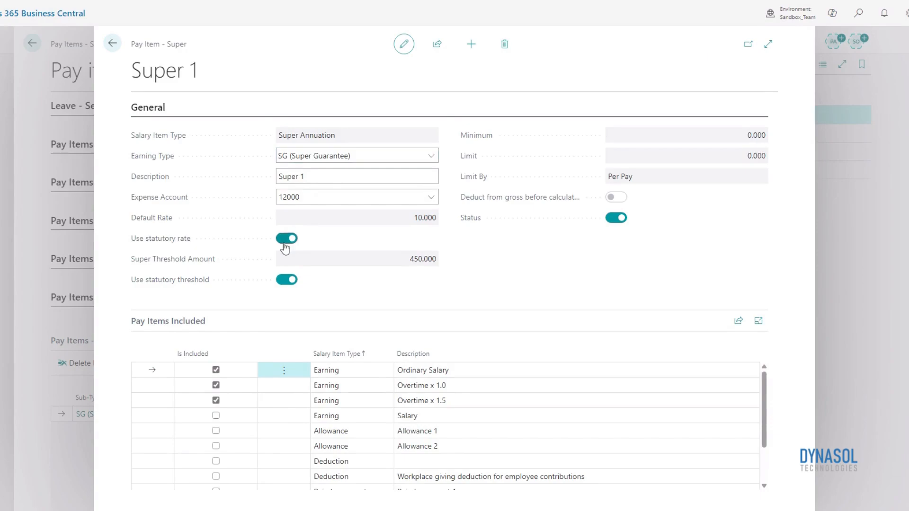
Switch the Use statutory rate option off and on again for Super 1
{"action": "left_click", "coordinate": [286, 238]}
{"action": "left_click", "coordinate": [336, 220]}
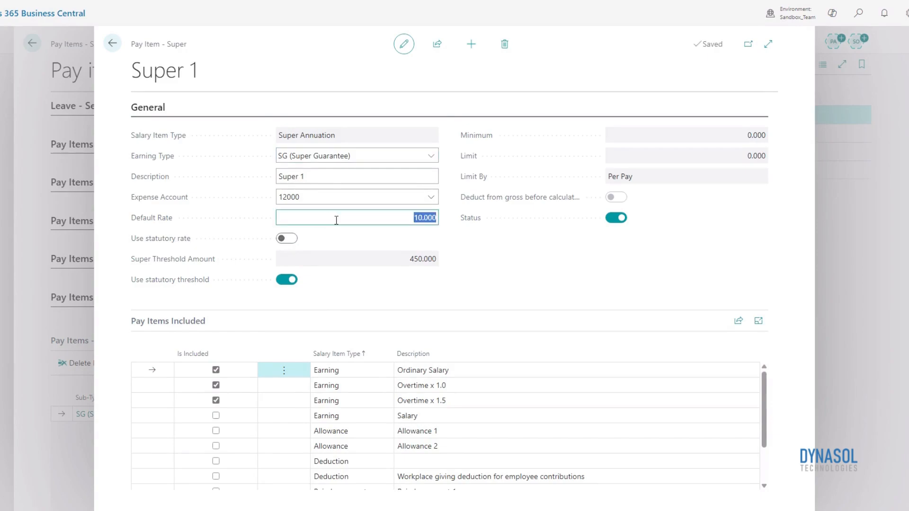
{"action": "left_click", "coordinate": [287, 238]}
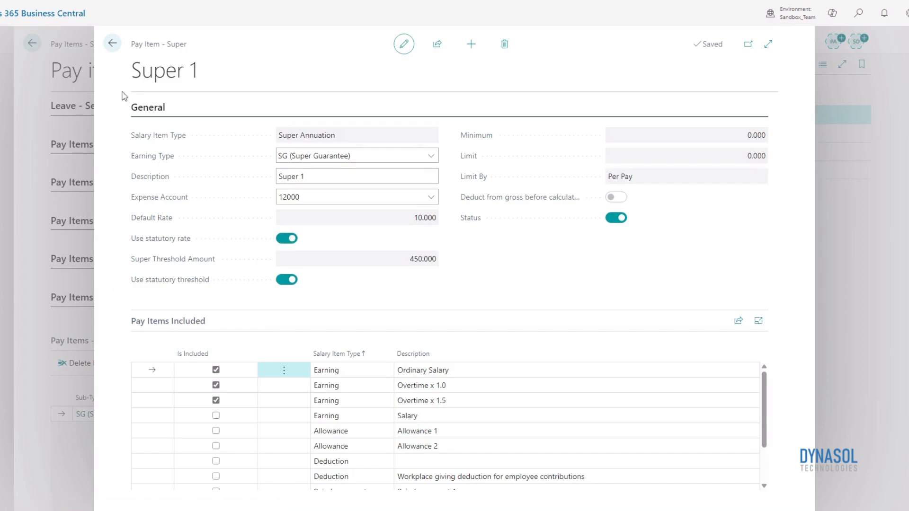
Close Super 1 and review the Employer contribution to retirement plan card from Pay Items - Company Contributions
{"action": "left_click", "coordinate": [116, 44]}
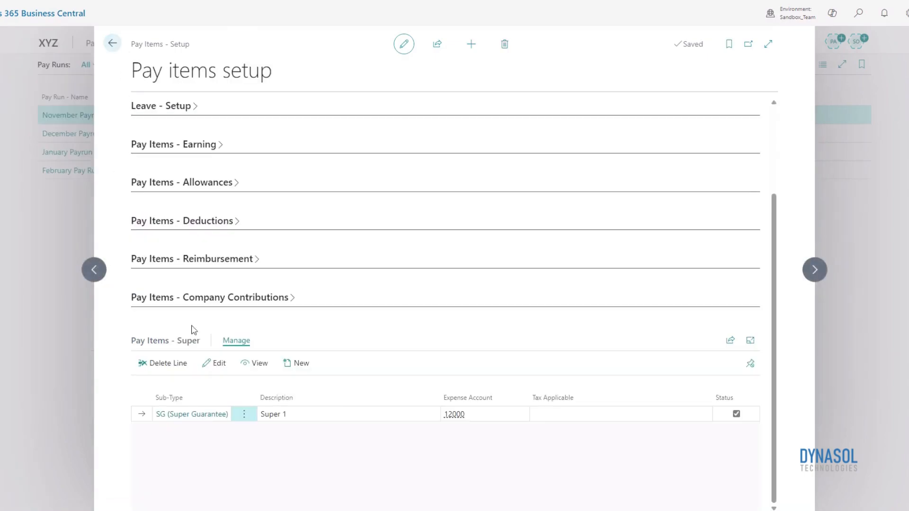
{"action": "left_click", "coordinate": [177, 344]}
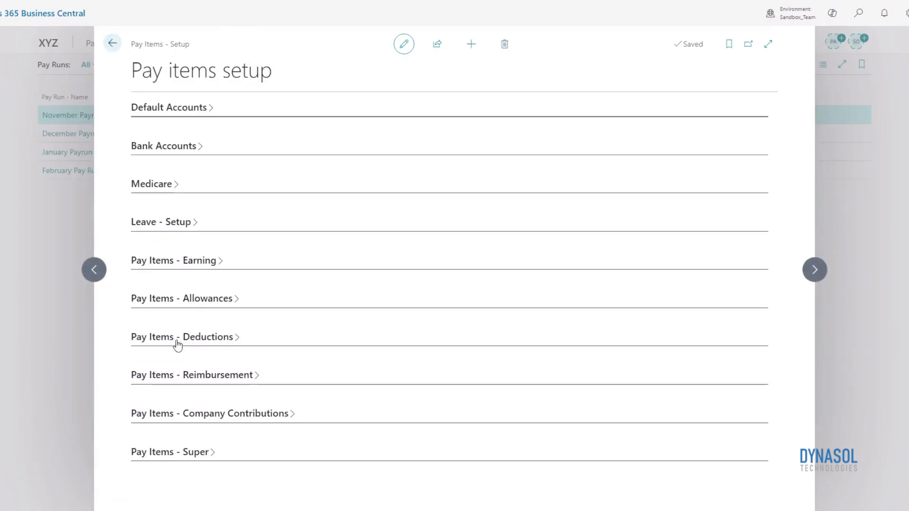
{"action": "left_click", "coordinate": [293, 412]}
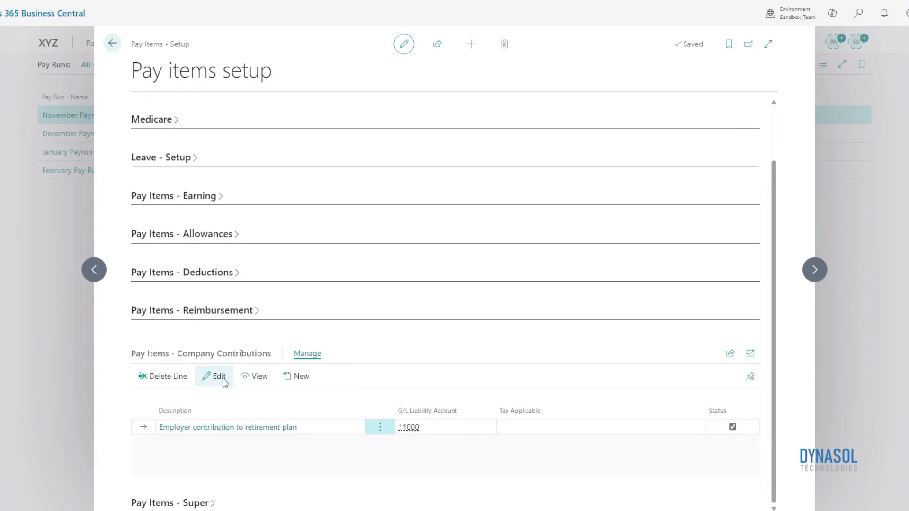
{"action": "left_click", "coordinate": [223, 379]}
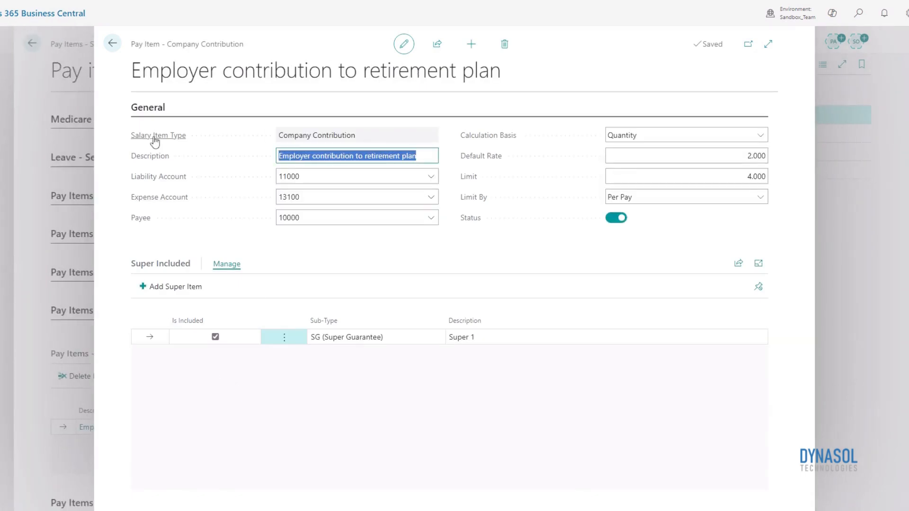
{"action": "left_click", "coordinate": [112, 43]}
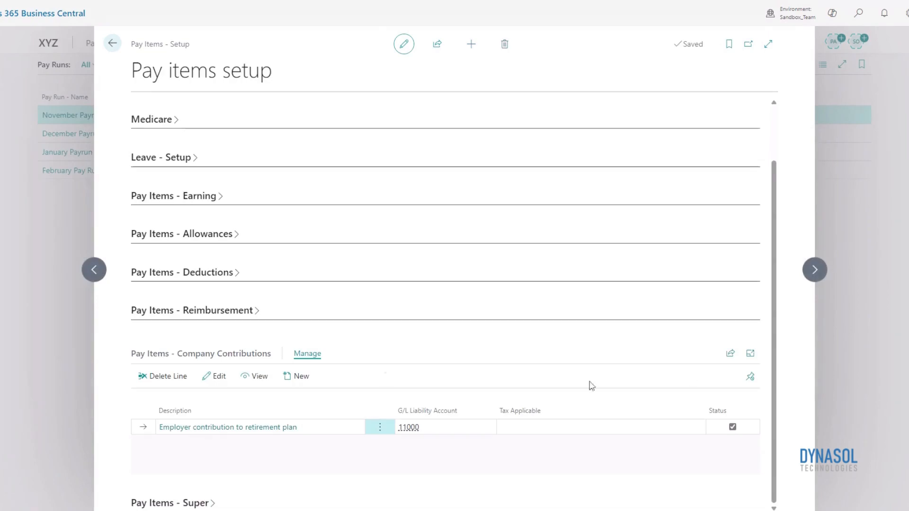
Collapse the company contributions and open the Annual Summer leave from Leave - Setup for editing
{"action": "left_click", "coordinate": [204, 352]}
{"action": "left_click", "coordinate": [180, 226]}
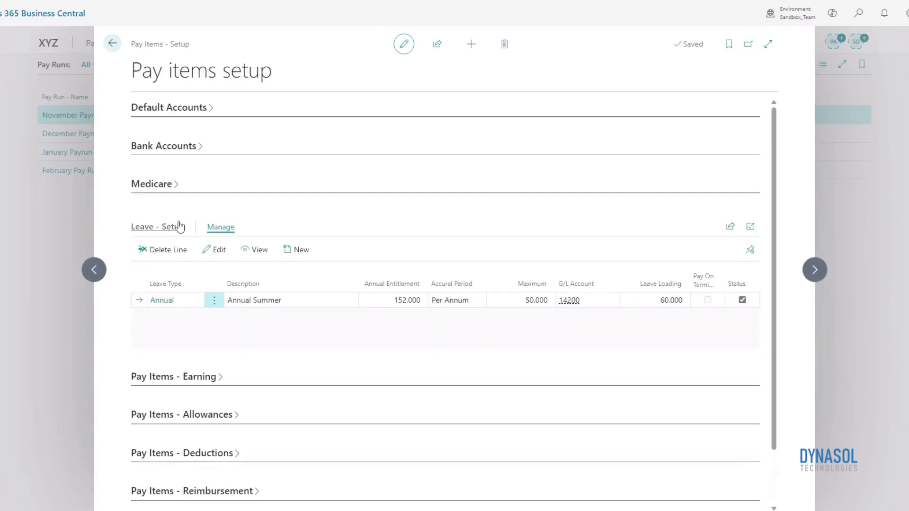
{"action": "left_click", "coordinate": [219, 263]}
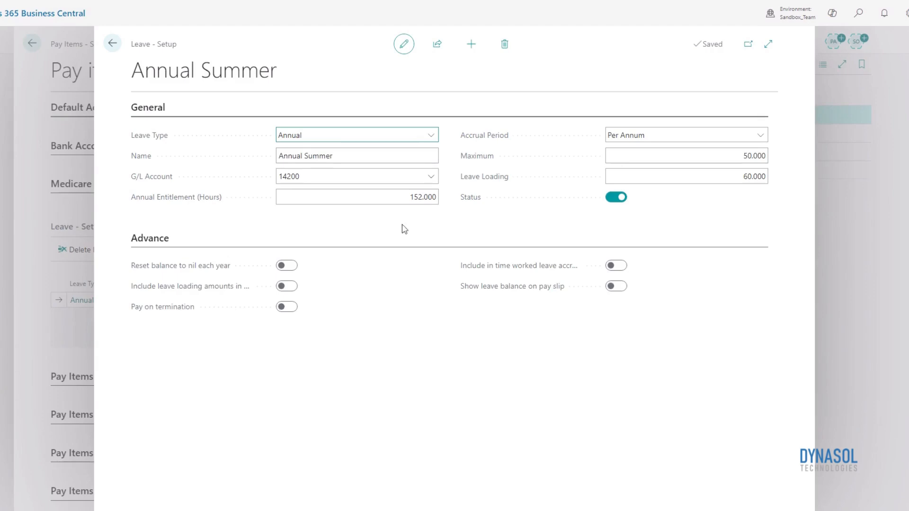
Choose Annual as the leave type and Per Annum as the accrual period for Annual Summer
{"action": "left_click", "coordinate": [431, 136]}
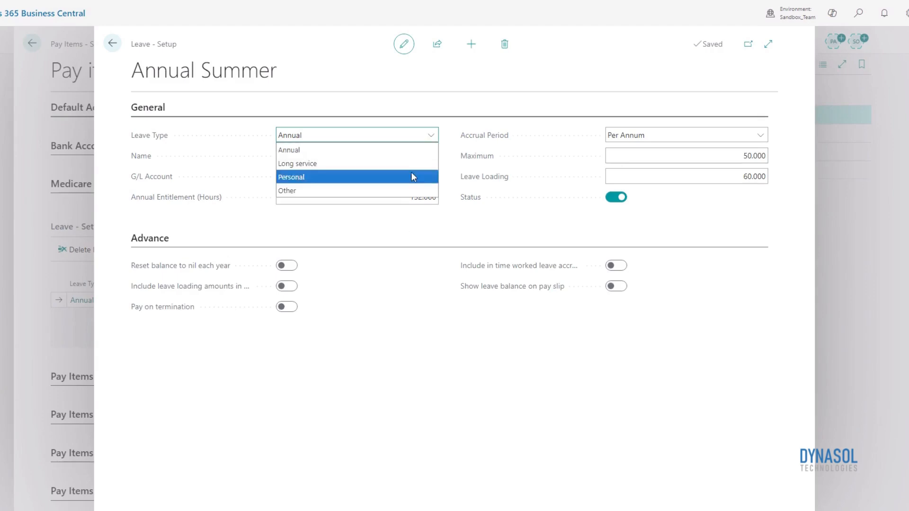
{"action": "left_click", "coordinate": [405, 150]}
{"action": "left_click", "coordinate": [404, 197]}
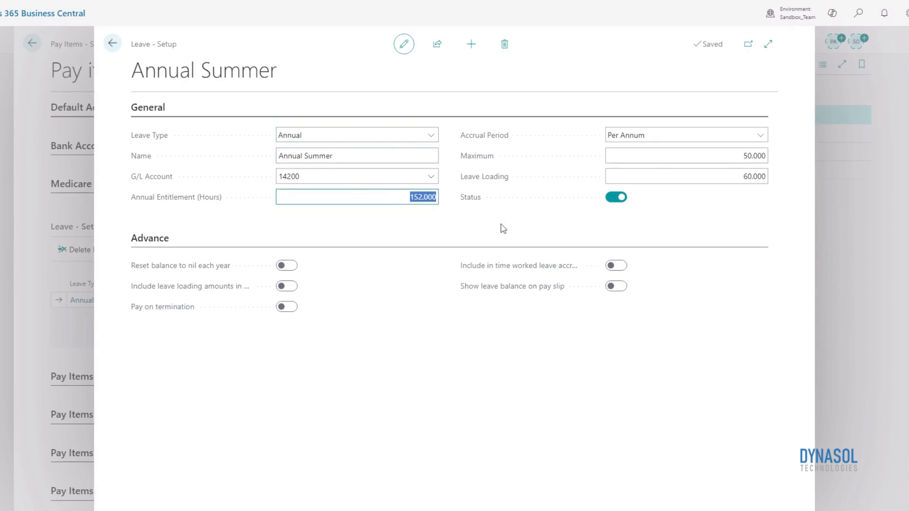
{"action": "left_click", "coordinate": [733, 139]}
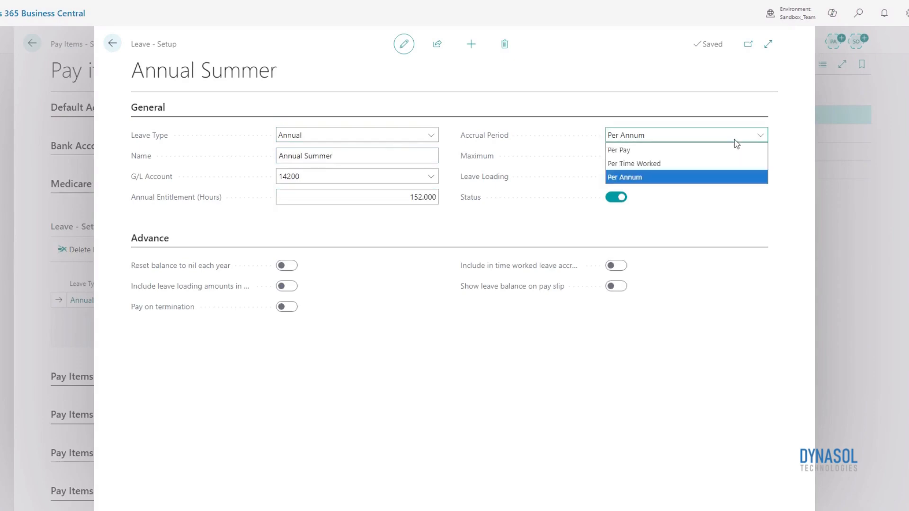
{"action": "left_click", "coordinate": [724, 177]}
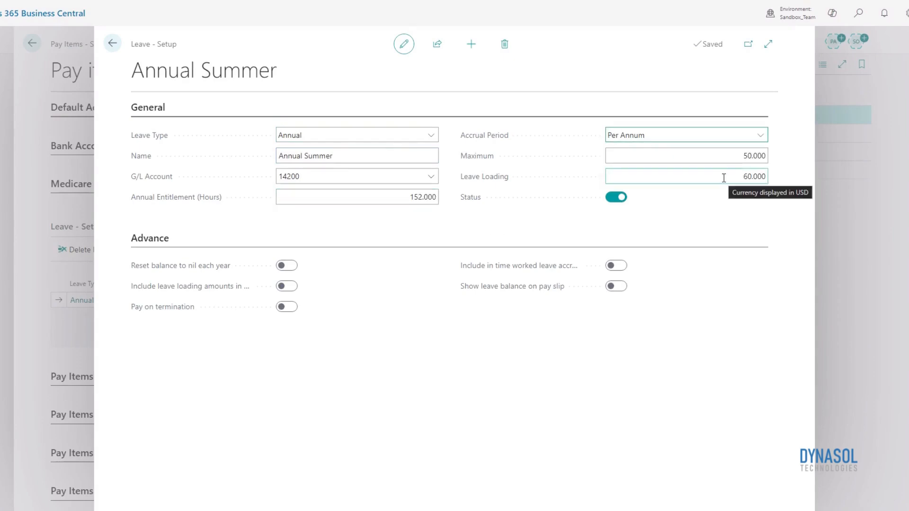
{"action": "left_click", "coordinate": [724, 178]}
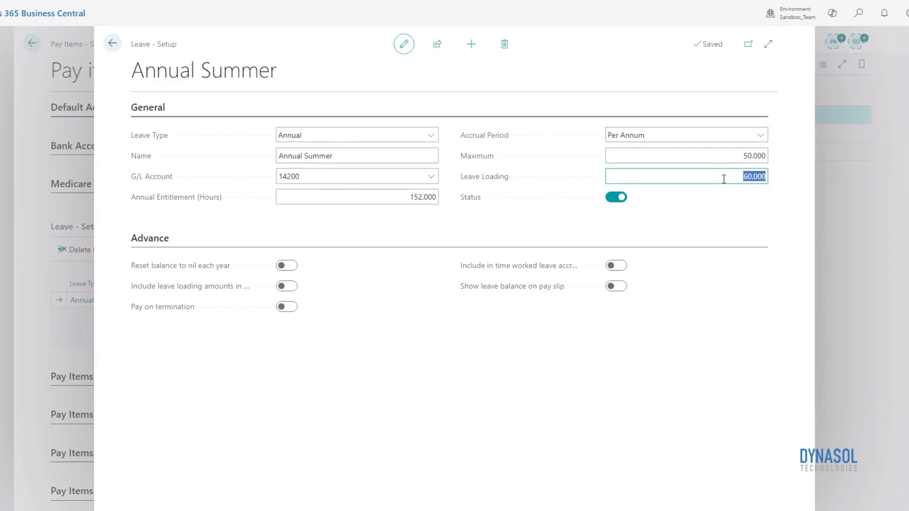
Switch the Annual Summer leave's Status off and on again
{"action": "left_click", "coordinate": [612, 200]}
{"action": "left_click", "coordinate": [612, 201]}
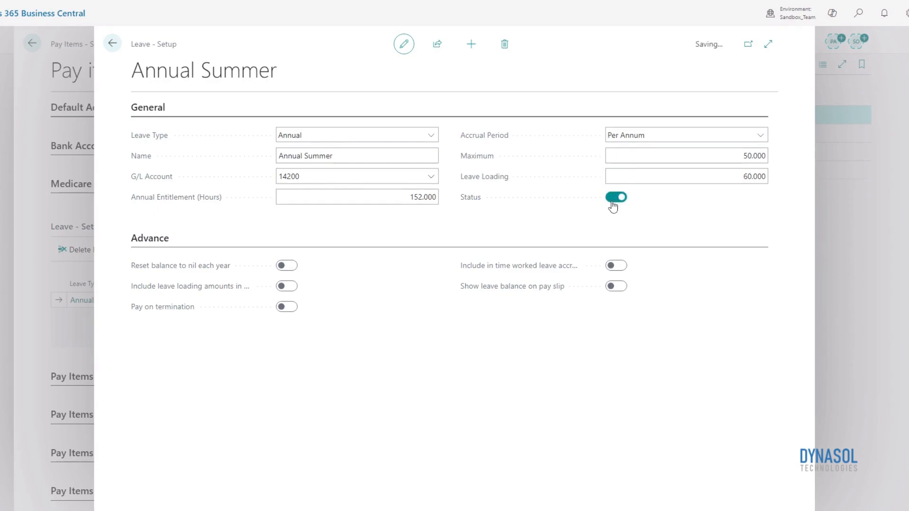
Close the Annual Summer leave and the pay items setup, and show the Payroll pages from the Pay Runs list
{"action": "left_click", "coordinate": [113, 43]}
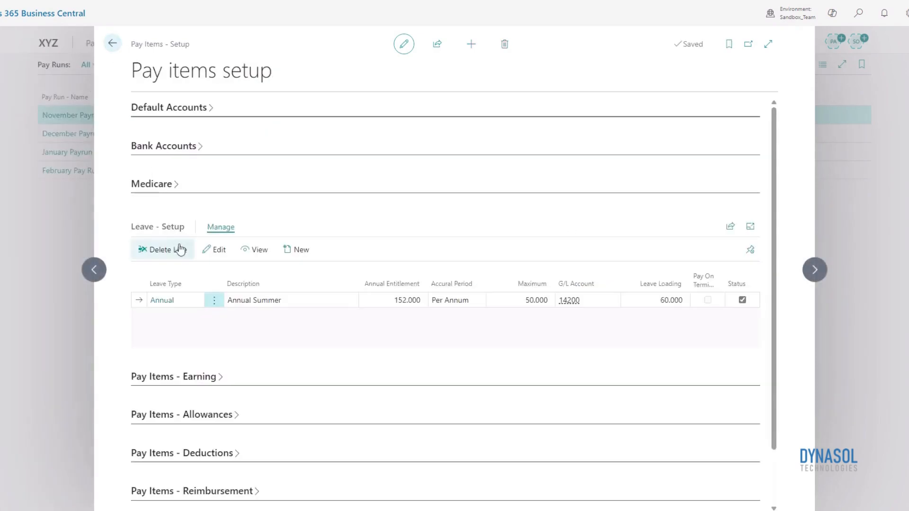
{"action": "left_click", "coordinate": [166, 228]}
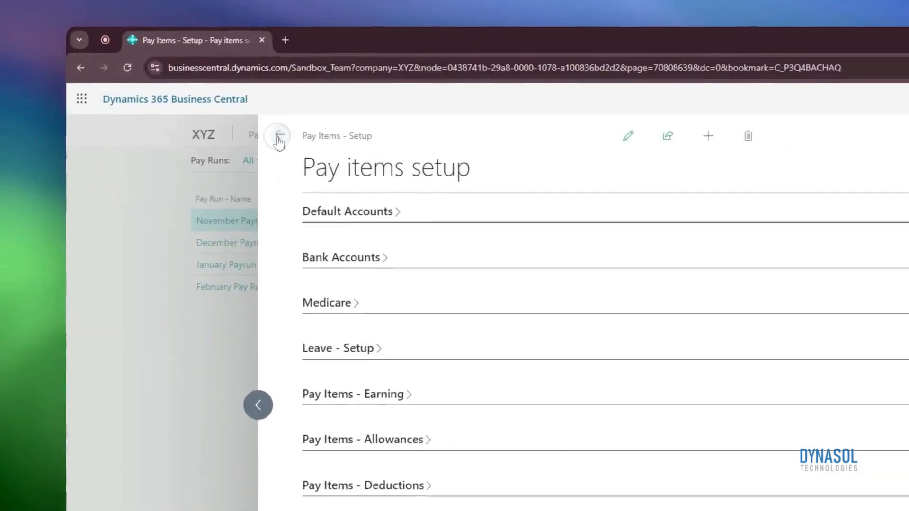
{"action": "left_click", "coordinate": [192, 110]}
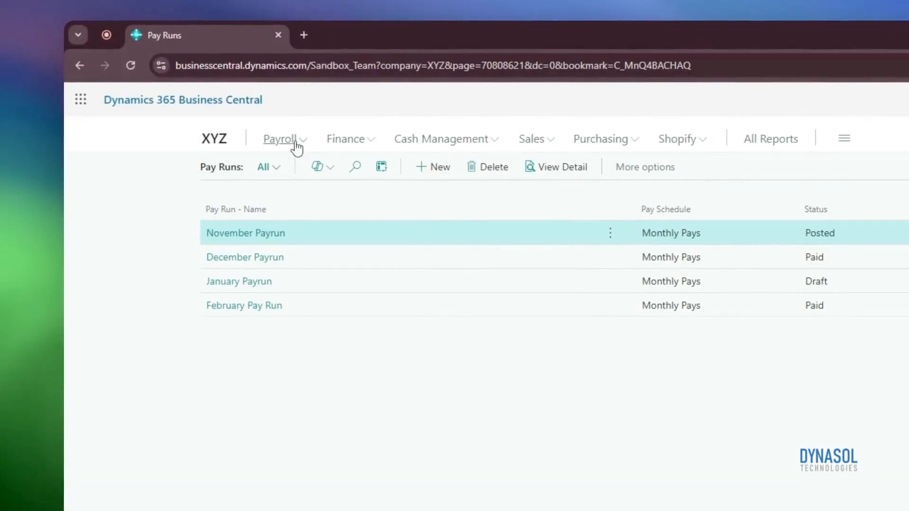
{"action": "left_click", "coordinate": [307, 142]}
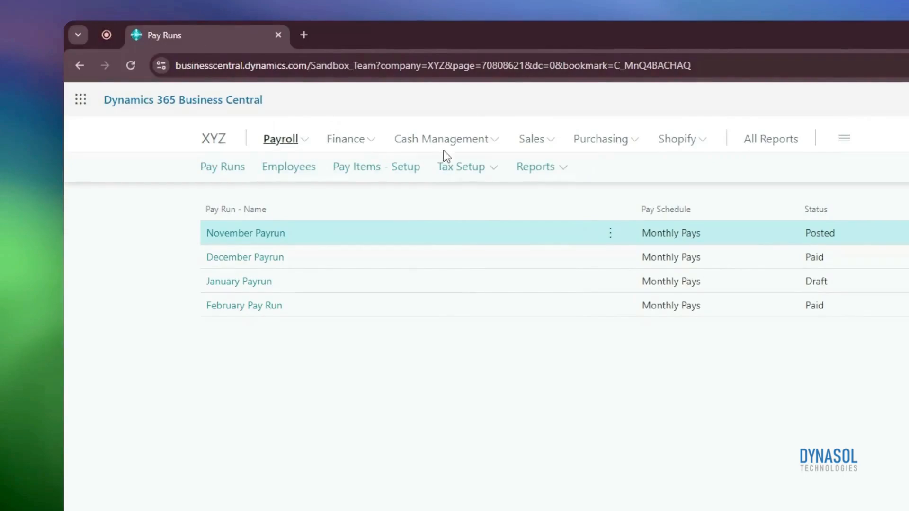
Open the Tax Coefficients list from the payroll tax setup for editing
{"action": "left_click", "coordinate": [466, 173]}
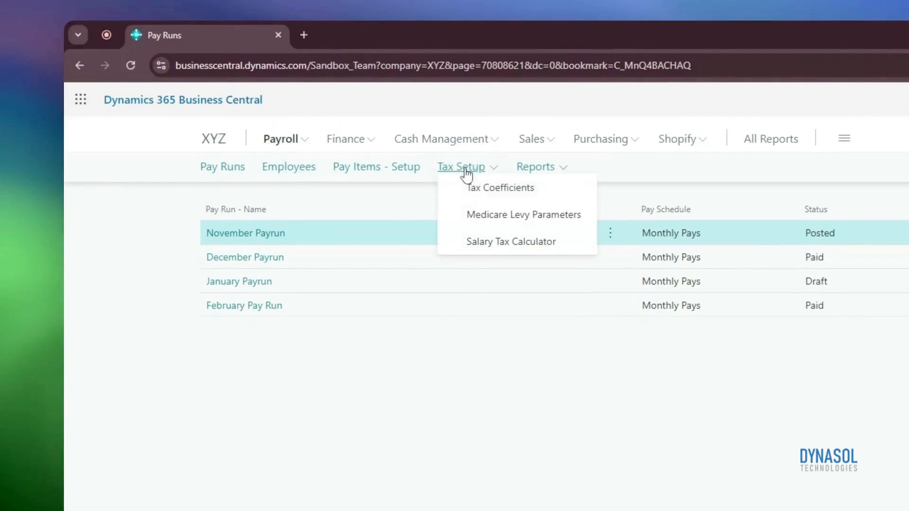
{"action": "left_click", "coordinate": [545, 199]}
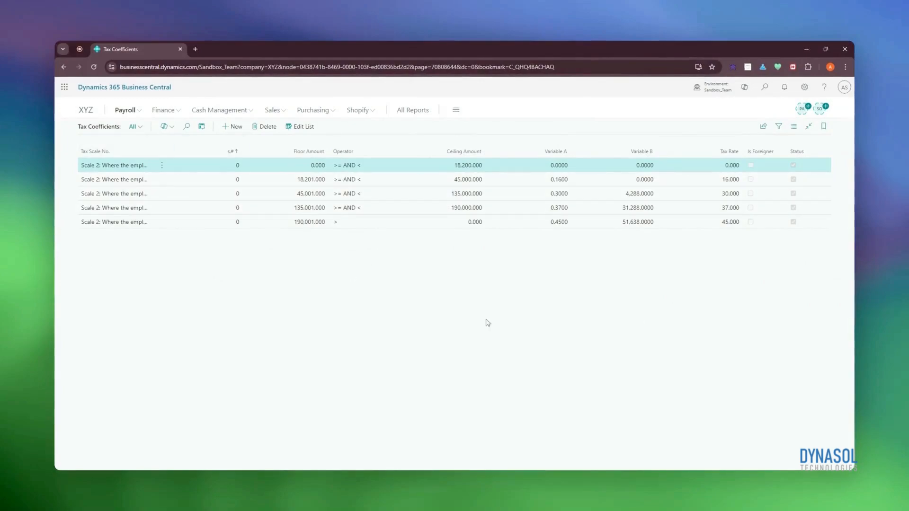
{"action": "left_click", "coordinate": [303, 127]}
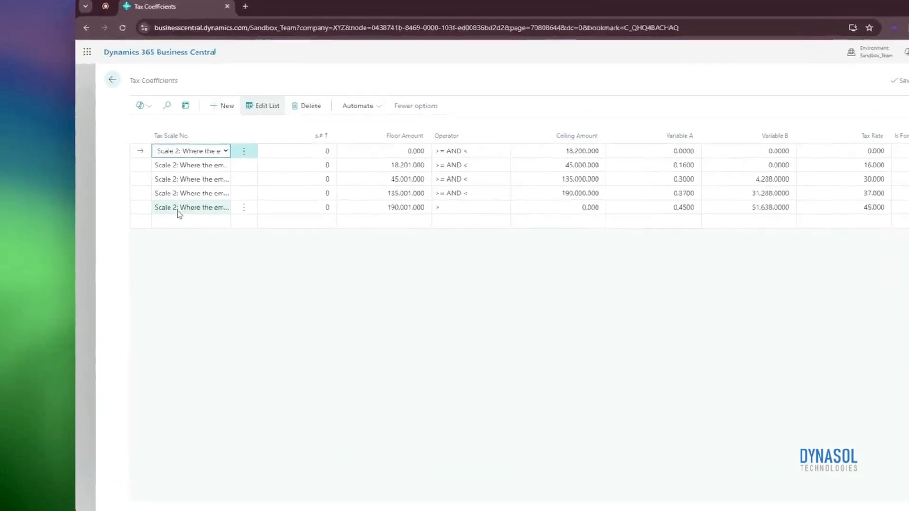
Choose "Scale 2: Where the employee claimed the tax-free threshold" as the tax scale of the last coefficient line
{"action": "left_click", "coordinate": [155, 216]}
{"action": "left_click", "coordinate": [179, 216]}
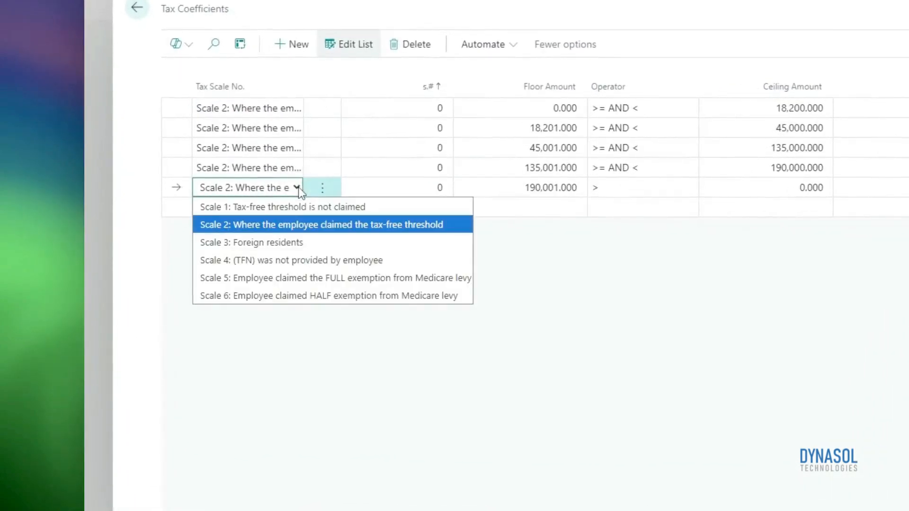
{"action": "left_click", "coordinate": [402, 226]}
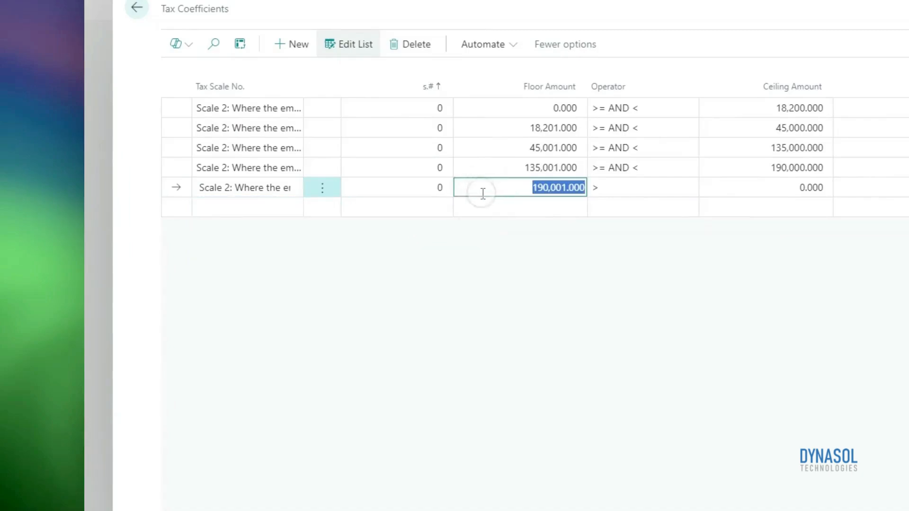
Examine the last tax coefficient line's Ceiling Amount, Variable A, Variable B, Tax Rate and Status
{"action": "left_click", "coordinate": [796, 192]}
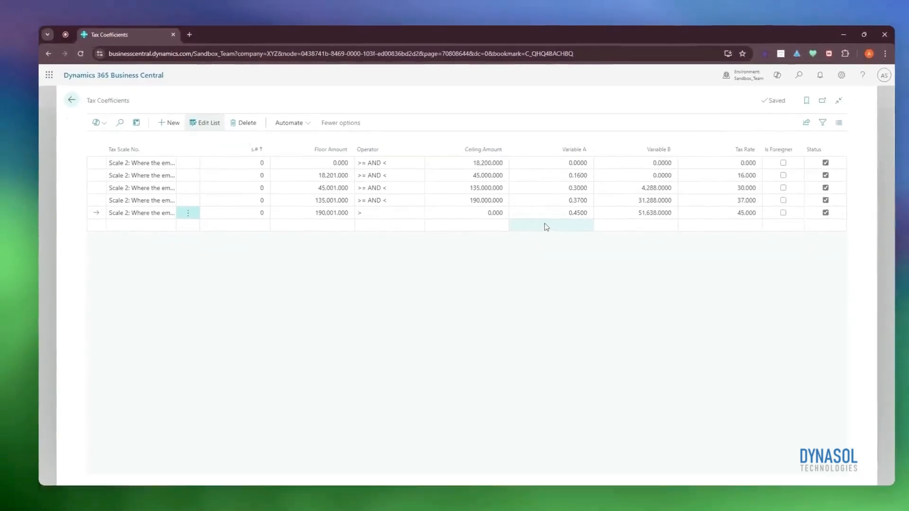
{"action": "mouse_move", "coordinate": [551, 161]}
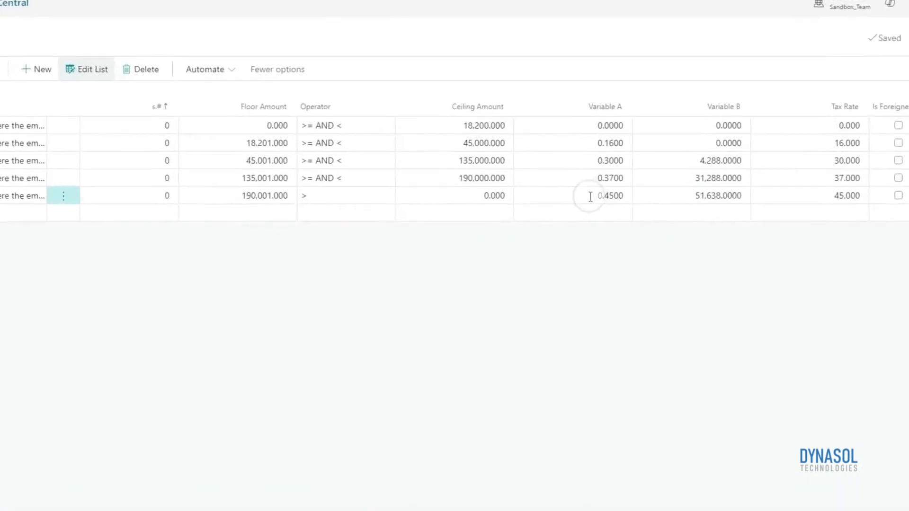
{"action": "left_click", "coordinate": [549, 215]}
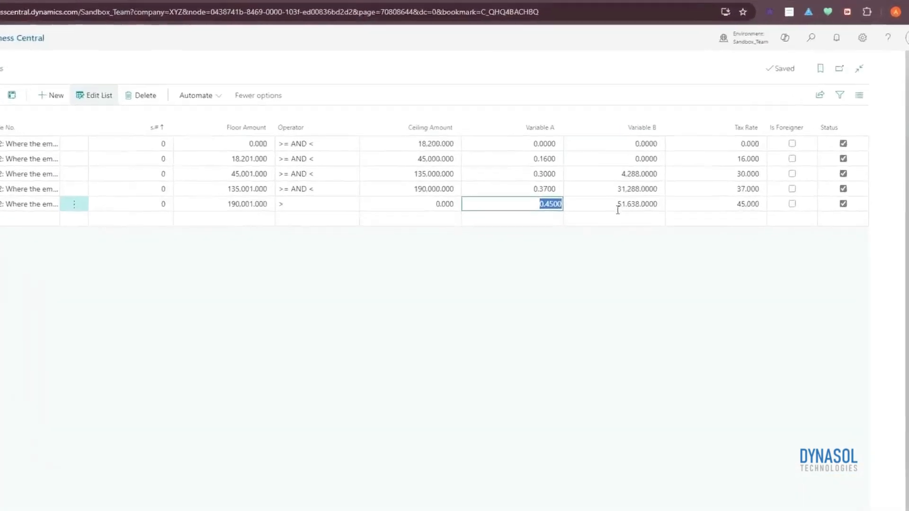
{"action": "left_click", "coordinate": [609, 218]}
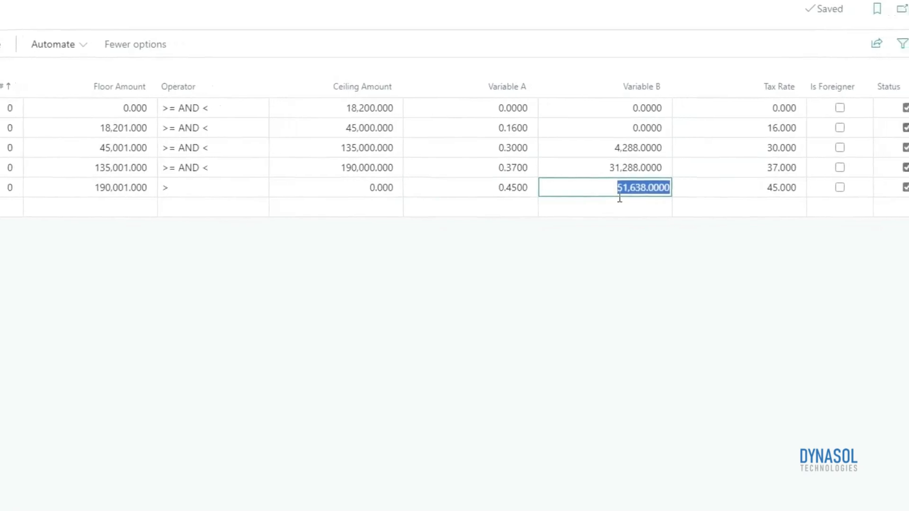
{"action": "left_click", "coordinate": [743, 188]}
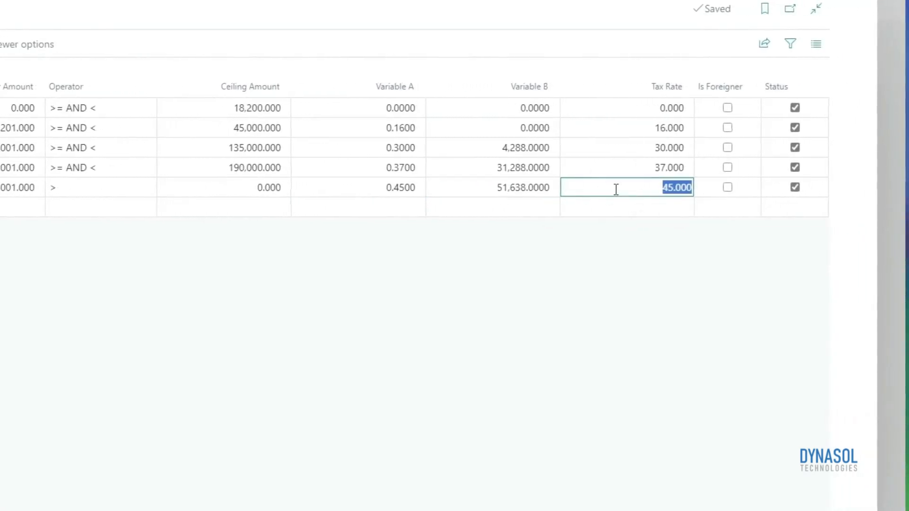
{"action": "left_click", "coordinate": [794, 187]}
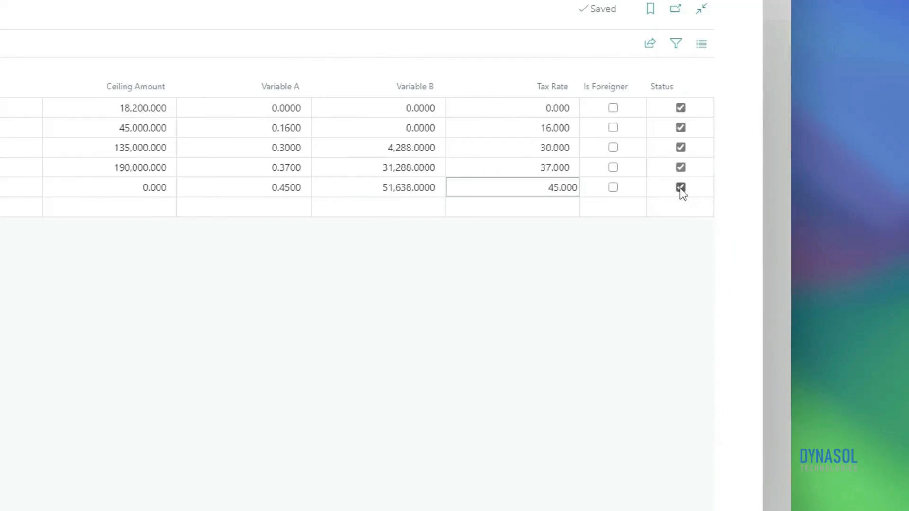
{"action": "left_click", "coordinate": [340, 316]}
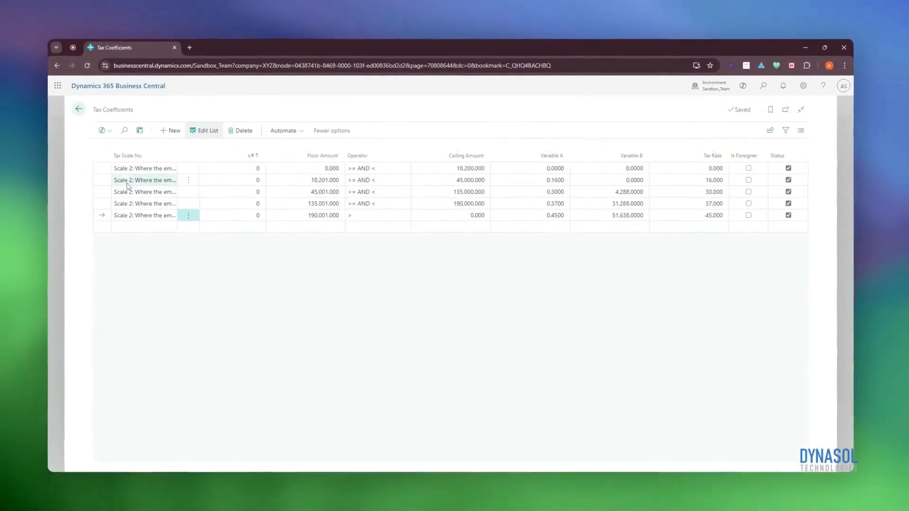
Close the Tax Coefficients editor and open the Medicare Levy Parameters list from the tax setup for editing
{"action": "left_click", "coordinate": [79, 109]}
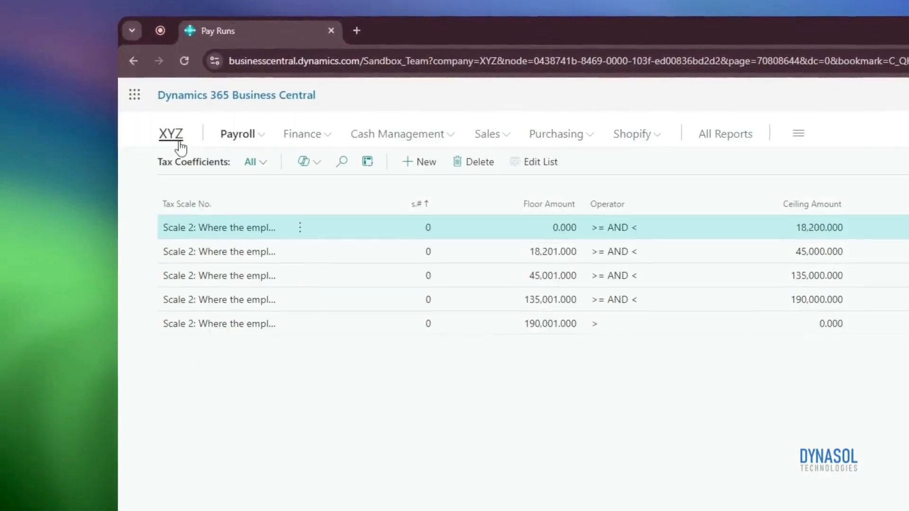
{"action": "left_click", "coordinate": [256, 138]}
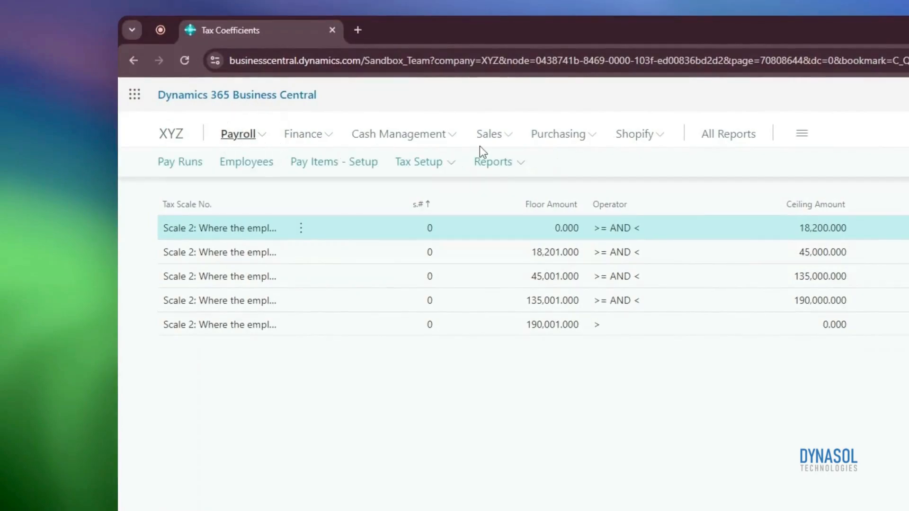
{"action": "left_click", "coordinate": [452, 172]}
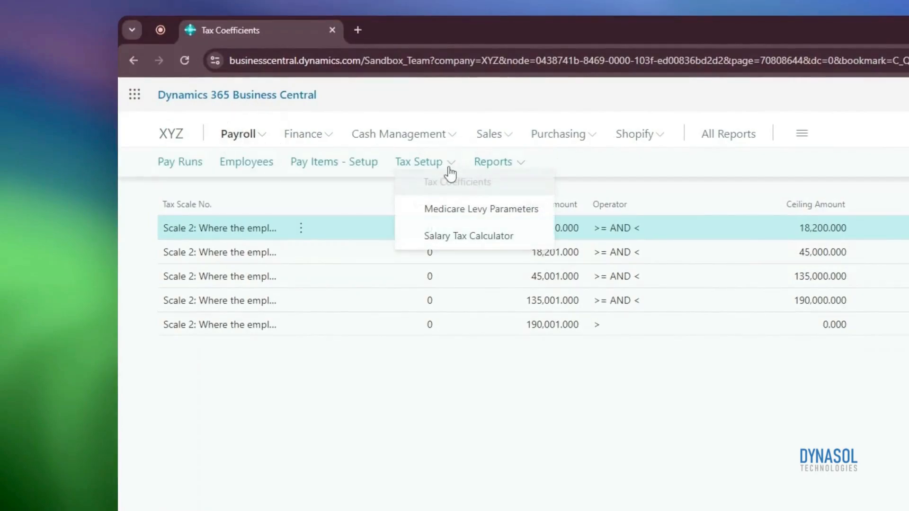
{"action": "left_click", "coordinate": [471, 210]}
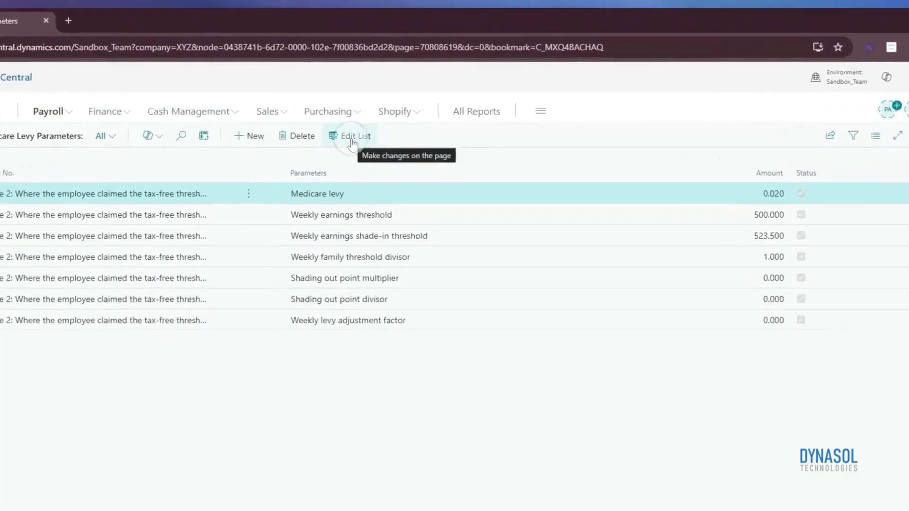
{"action": "left_click", "coordinate": [386, 132]}
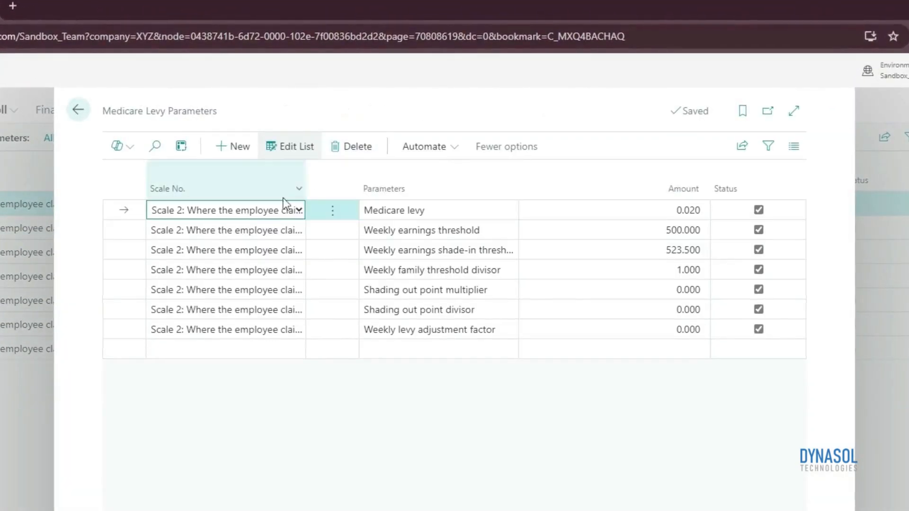
Choose "Scale 2: Where the employee claimed the tax-free threshold" and the Medicare levy parameter for the first line
{"action": "left_click", "coordinate": [283, 212]}
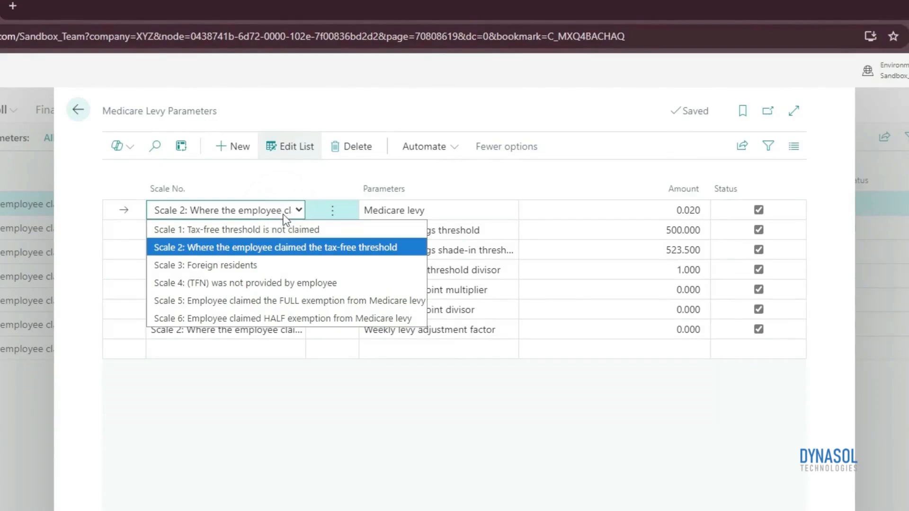
{"action": "left_click", "coordinate": [294, 247]}
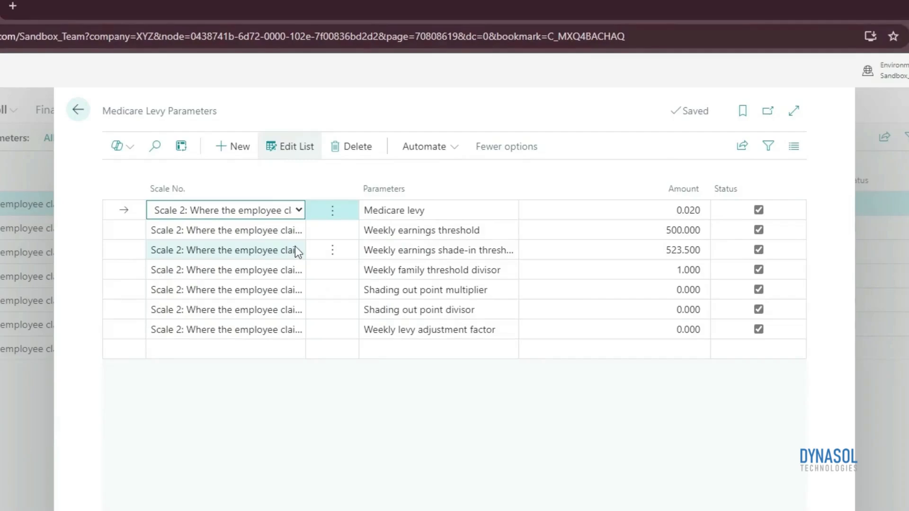
{"action": "left_click", "coordinate": [432, 212]}
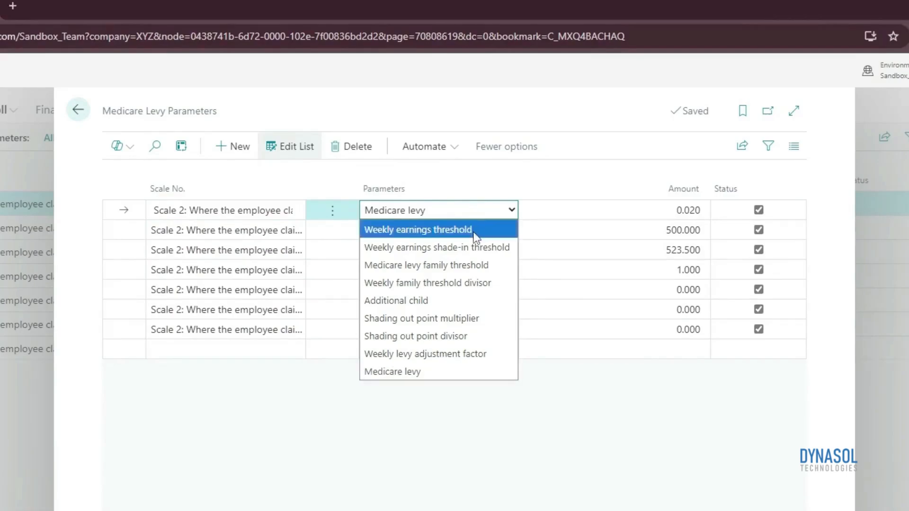
{"action": "left_click", "coordinate": [456, 373]}
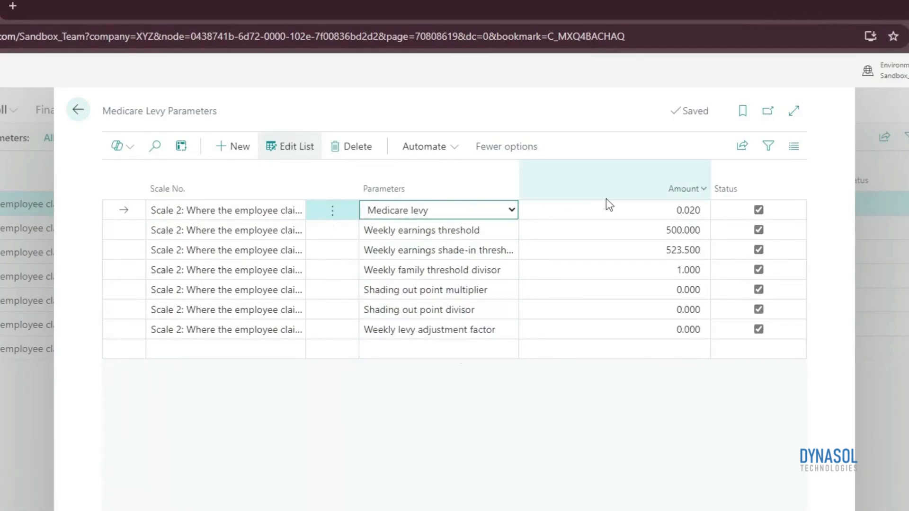
Select the Medicare levy line's Amount and switch the line's Status off and on again
{"action": "left_click", "coordinate": [671, 213]}
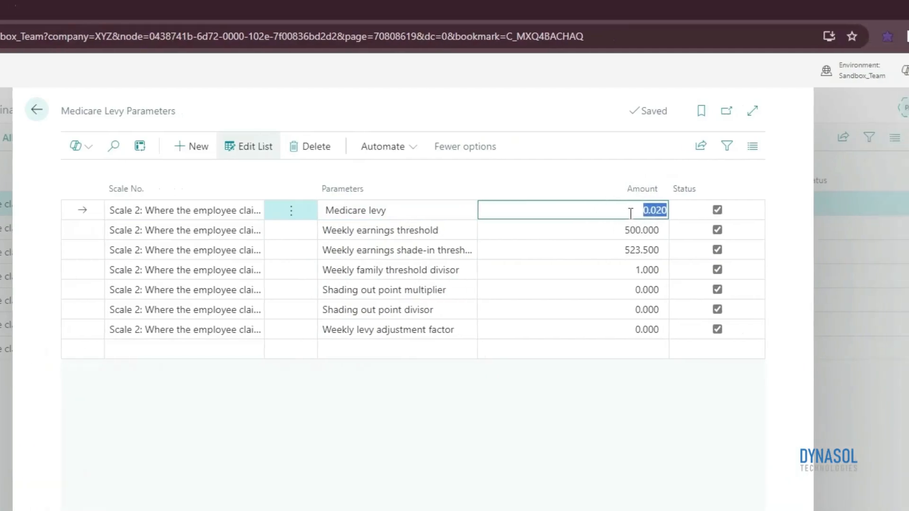
{"action": "left_click", "coordinate": [758, 209]}
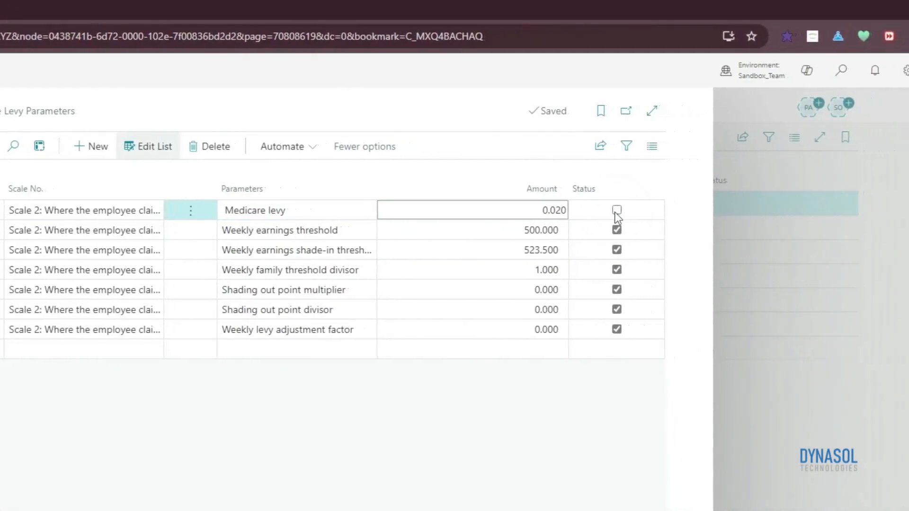
{"action": "left_click", "coordinate": [616, 210]}
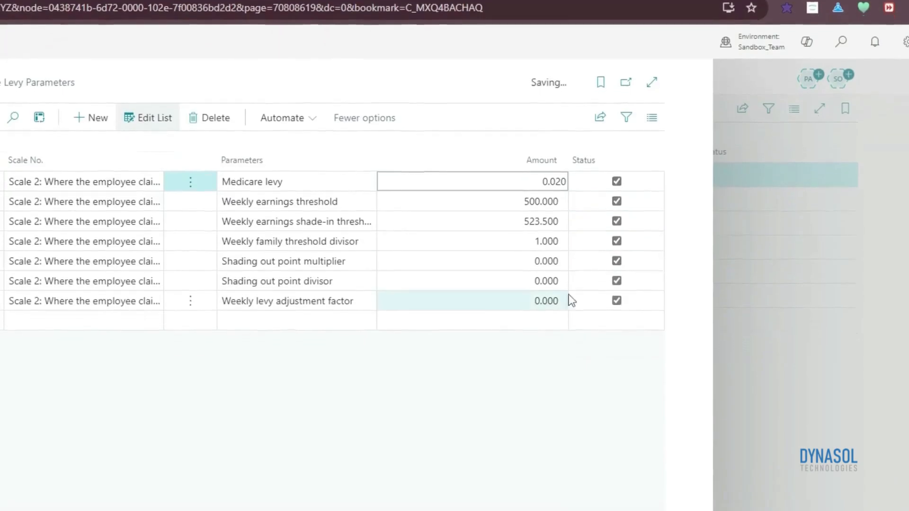
{"action": "left_click", "coordinate": [367, 471]}
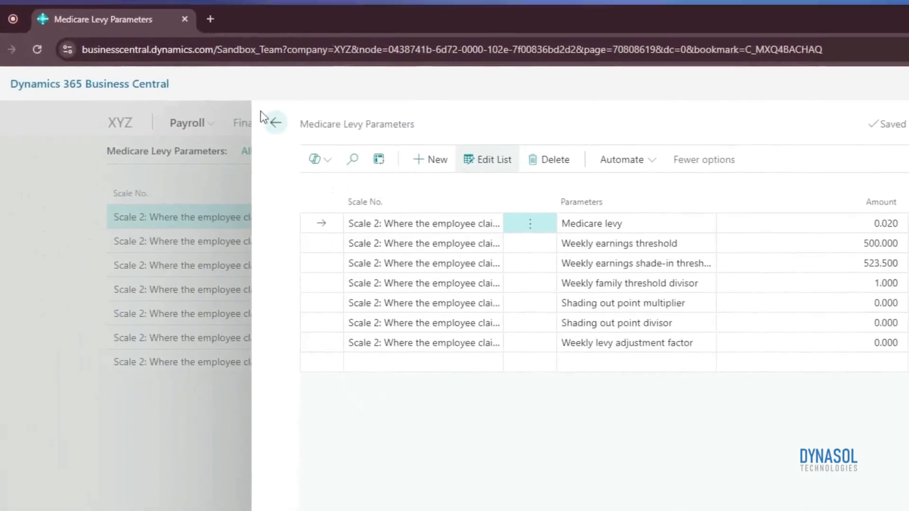
Close the Medicare Levy Parameters, open the Pay Runs list and create a new pay run named May Pay Run
{"action": "left_click", "coordinate": [293, 140]}
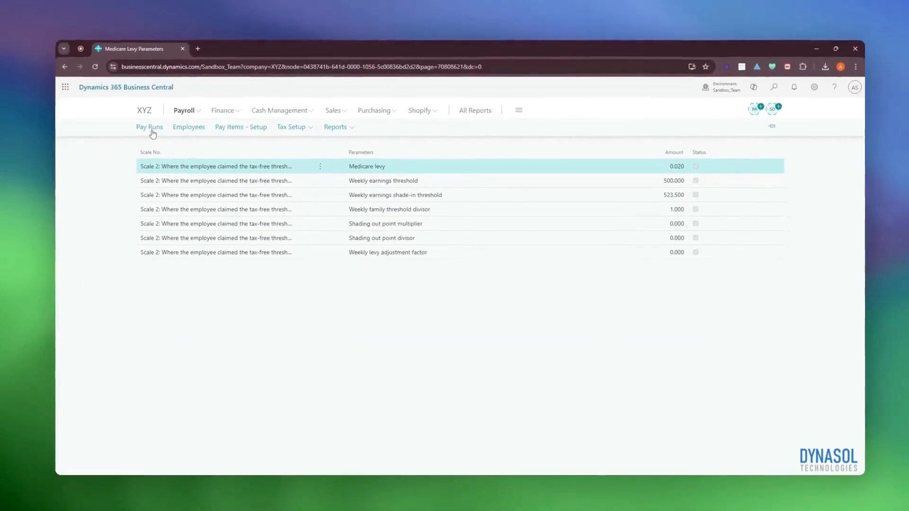
{"action": "left_click", "coordinate": [151, 132]}
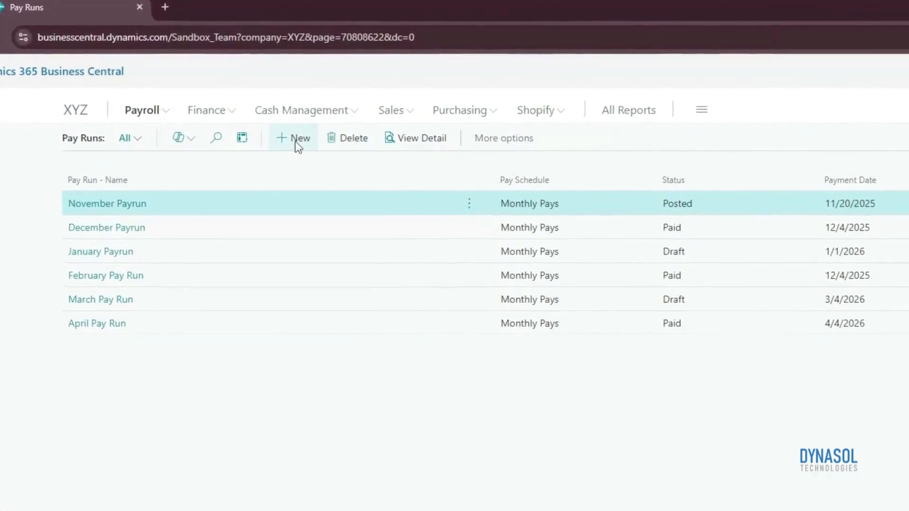
{"action": "left_click", "coordinate": [297, 142]}
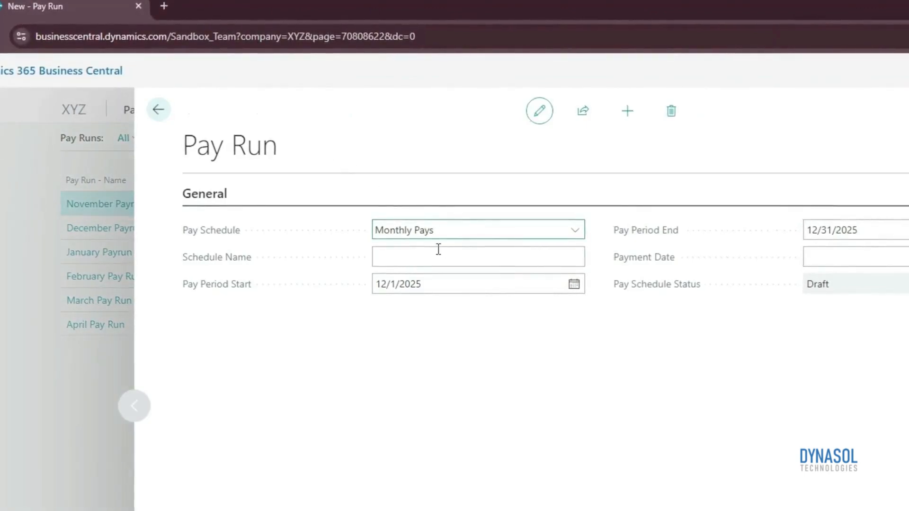
{"action": "type", "text": "May Pay Run"}
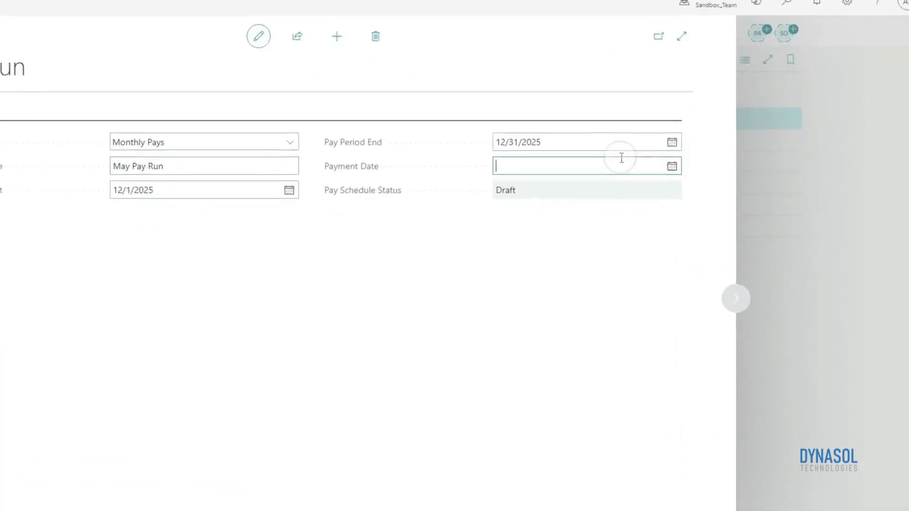
Set the new pay run's Payment Date to 5/4/2026
{"action": "left_click", "coordinate": [689, 197]}
{"action": "left_click", "coordinate": [651, 213]}
{"action": "left_click", "coordinate": [651, 213]}
{"action": "left_click", "coordinate": [651, 212]}
{"action": "left_click", "coordinate": [650, 212]}
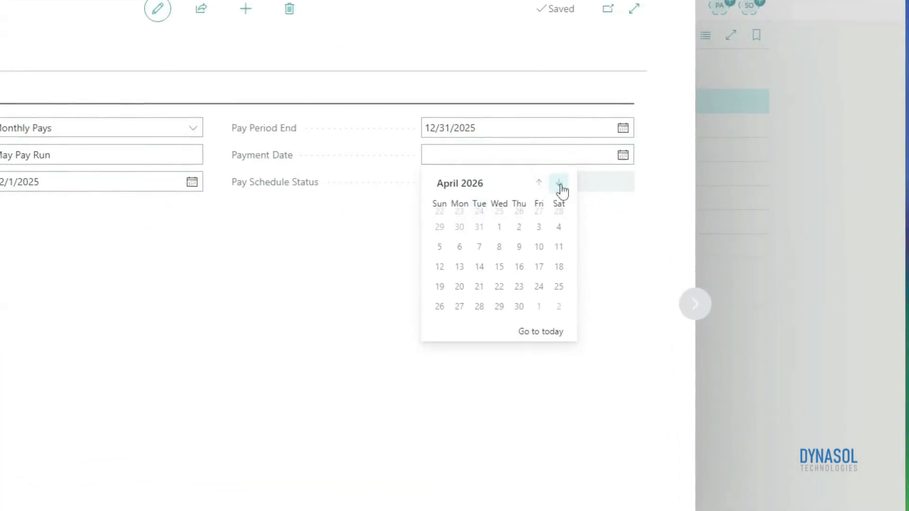
{"action": "left_click", "coordinate": [559, 183]}
{"action": "left_click", "coordinate": [459, 246]}
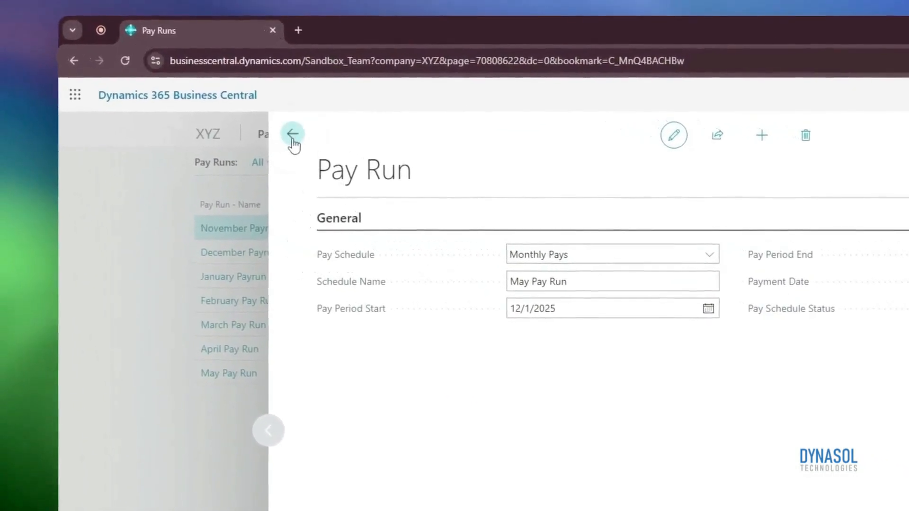
Open the details of May Pay Run from the Pay Runs list and add the first listed employee to it
{"action": "left_click", "coordinate": [292, 132]}
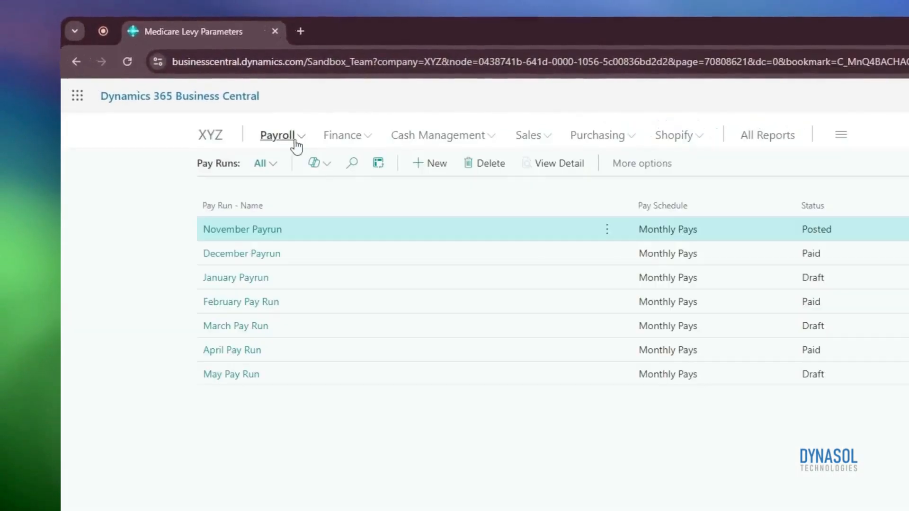
{"action": "left_click", "coordinate": [393, 379]}
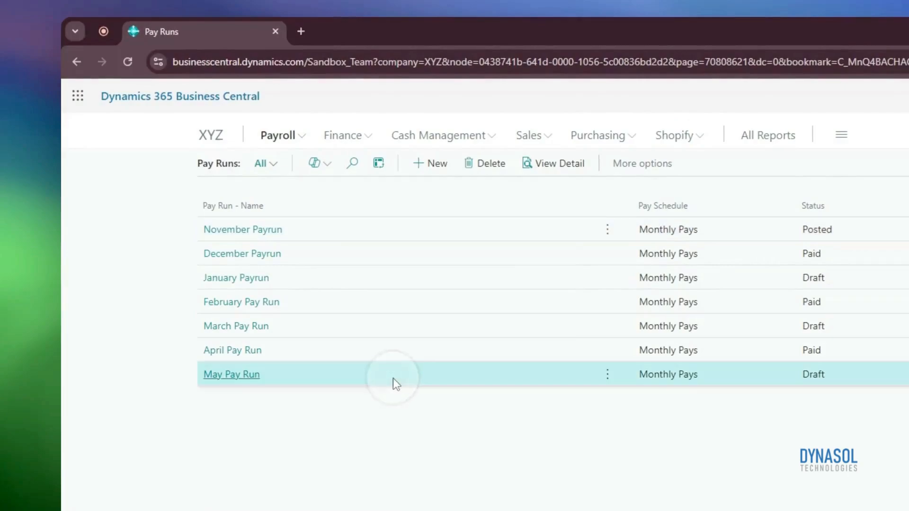
{"action": "left_click", "coordinate": [559, 165]}
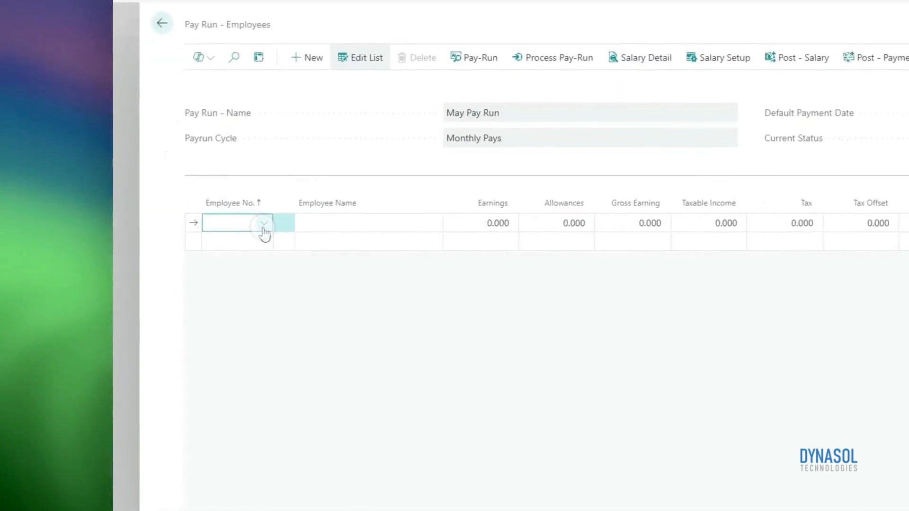
{"action": "left_click", "coordinate": [149, 235]}
{"action": "left_click", "coordinate": [321, 282]}
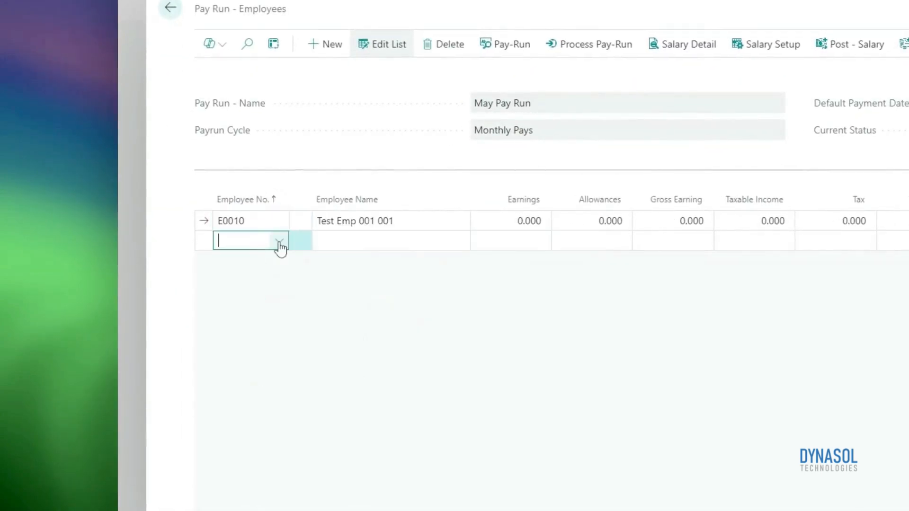
Add the second listed employee to May Pay Run on a new line below the first
{"action": "left_click", "coordinate": [279, 242]}
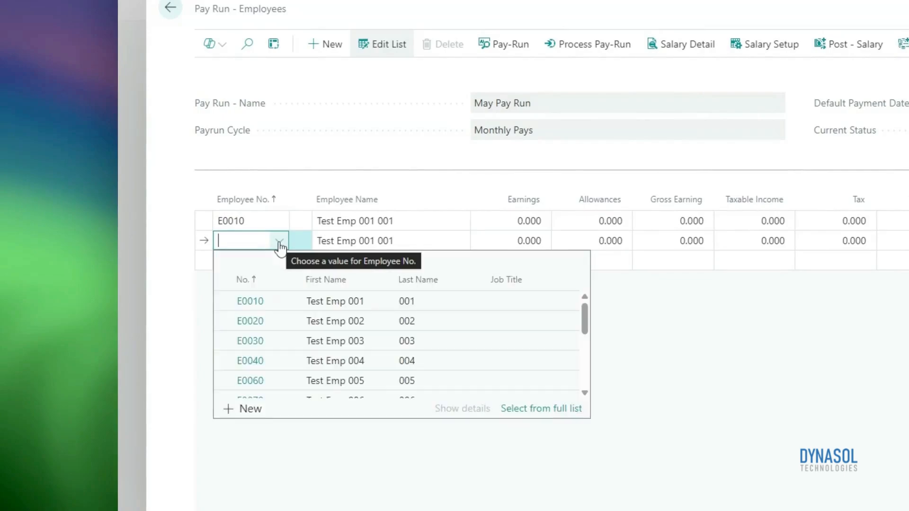
{"action": "left_click", "coordinate": [353, 323]}
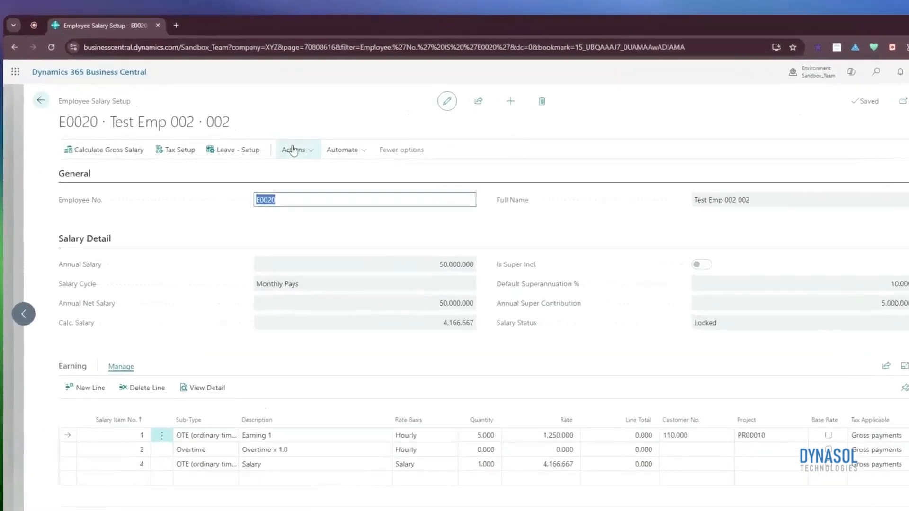
In the second employee's Salary Setup, lock the salary, calculate the gross salary and return to the pay run's employees
{"action": "left_click", "coordinate": [293, 150]}
{"action": "mouse_move", "coordinate": [369, 174]}
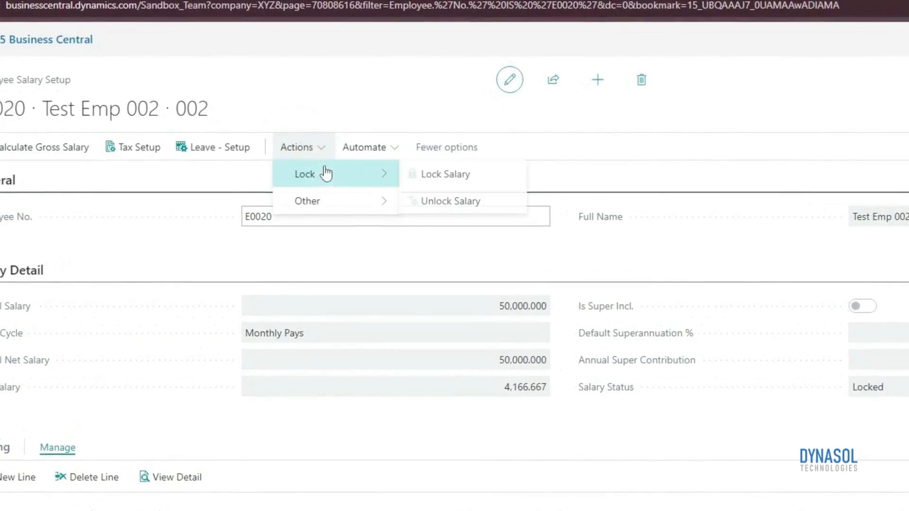
{"action": "left_click", "coordinate": [459, 180]}
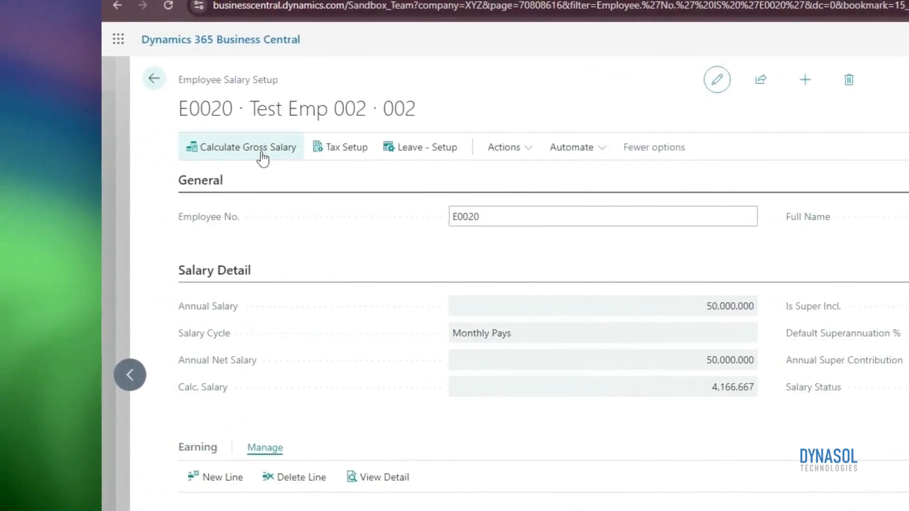
{"action": "left_click", "coordinate": [262, 152]}
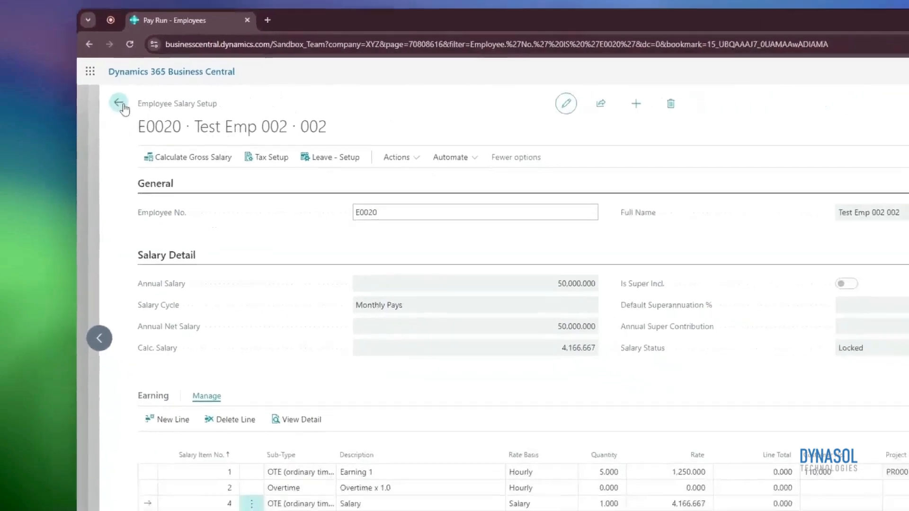
{"action": "left_click", "coordinate": [119, 104]}
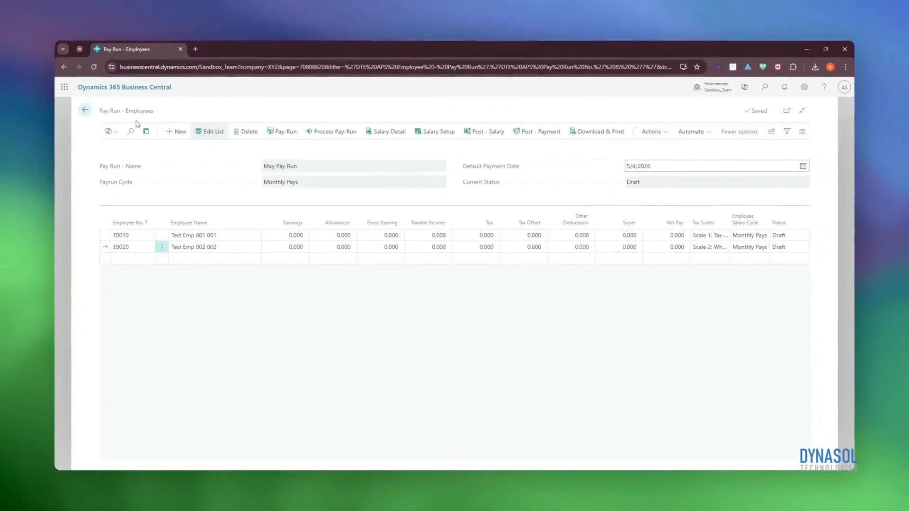
Process May Pay Run for its employees
{"action": "left_click", "coordinate": [335, 131]}
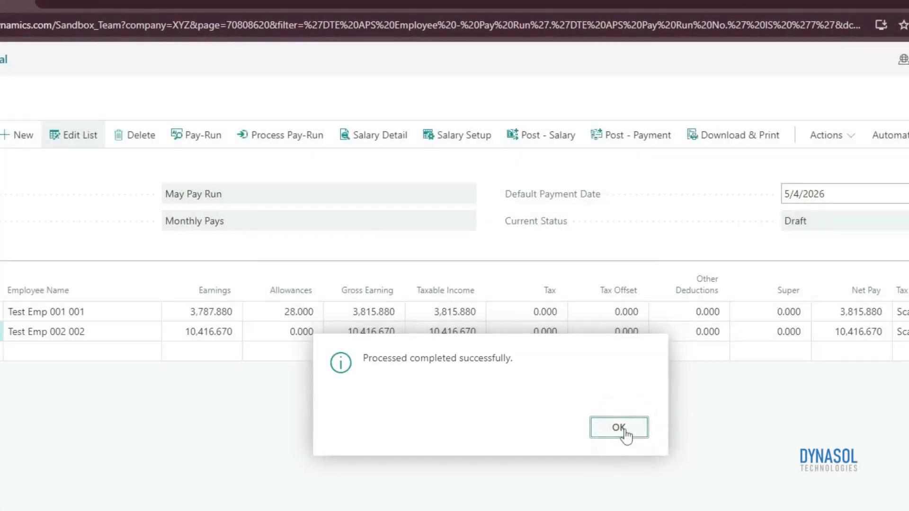
{"action": "left_click", "coordinate": [622, 430]}
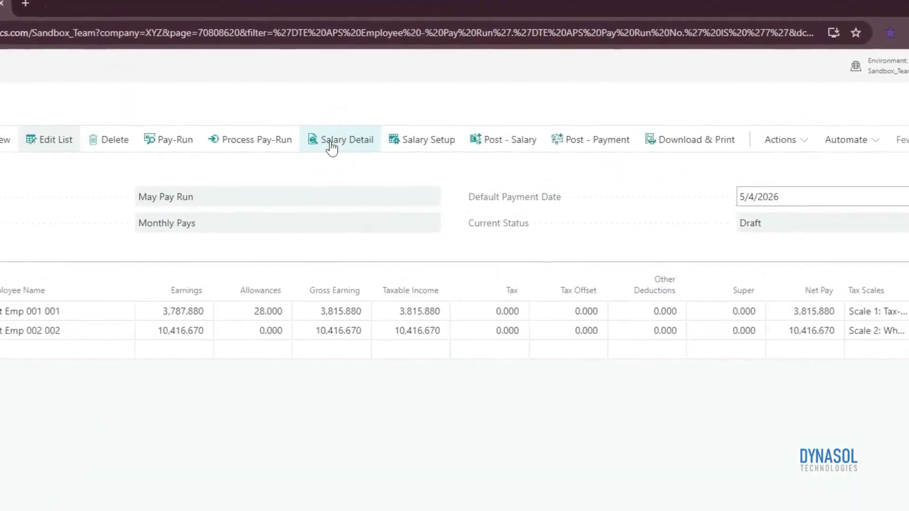
Review the first employee's salary detail lines, including unit values, G/L accounts and Status, and return to the pay run
{"action": "left_click", "coordinate": [386, 132]}
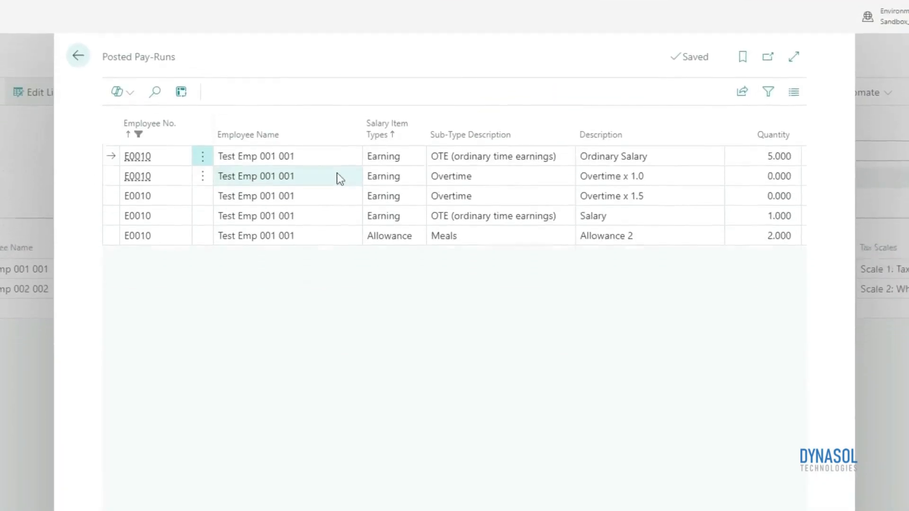
{"action": "left_click_drag", "start_coordinate": [544, 434], "coordinate": [781, 433]}
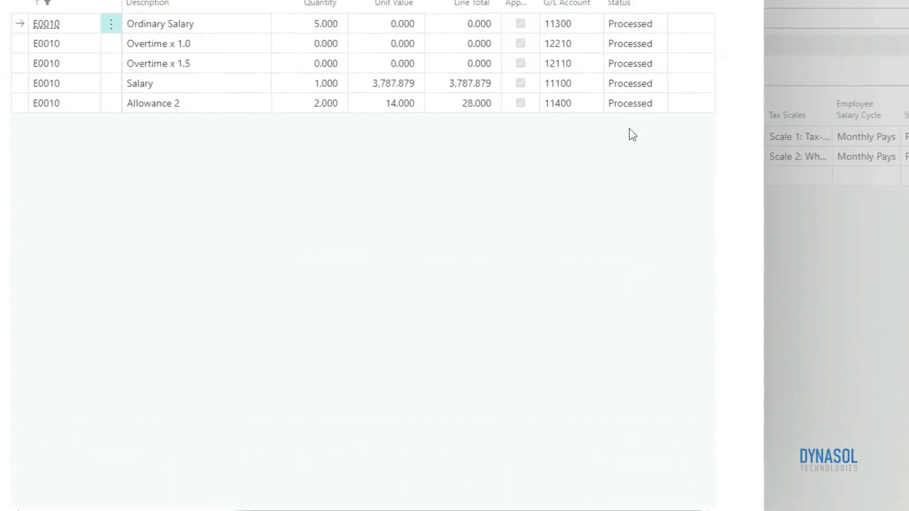
{"action": "left_click", "coordinate": [630, 16]}
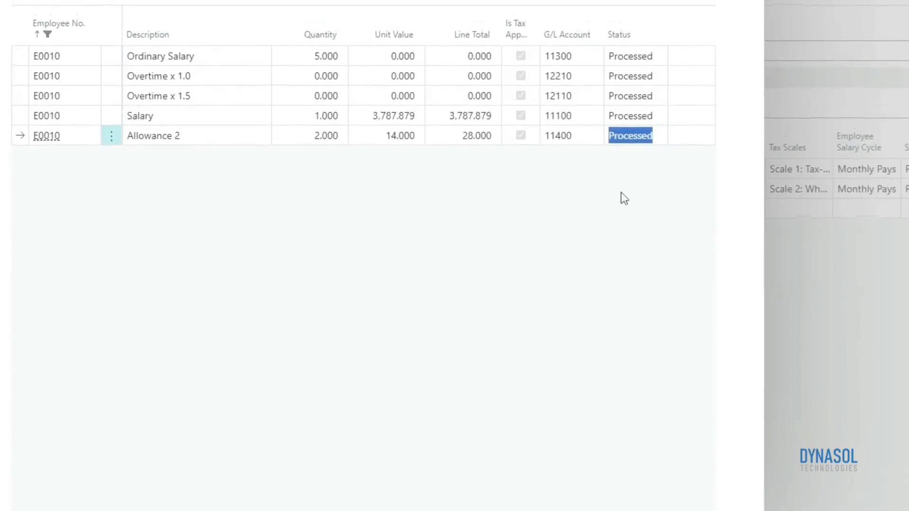
{"action": "left_click", "coordinate": [621, 215]}
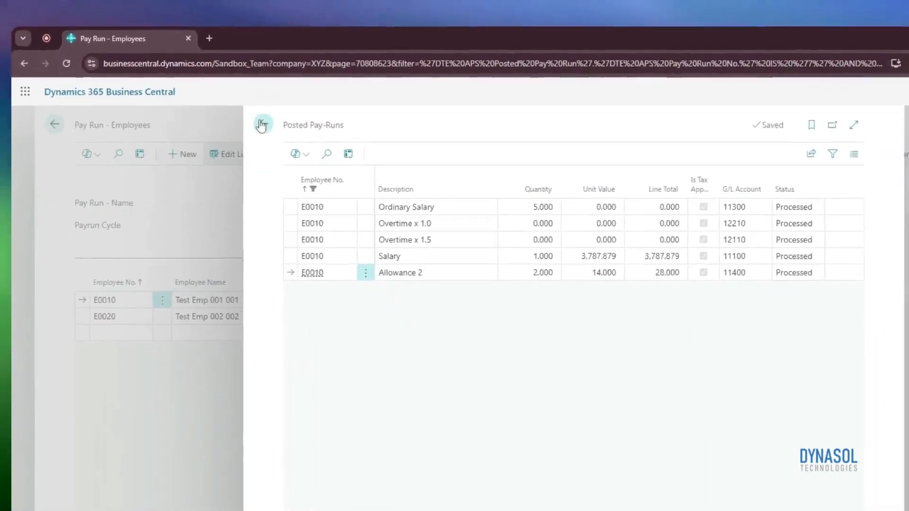
{"action": "left_click", "coordinate": [261, 125]}
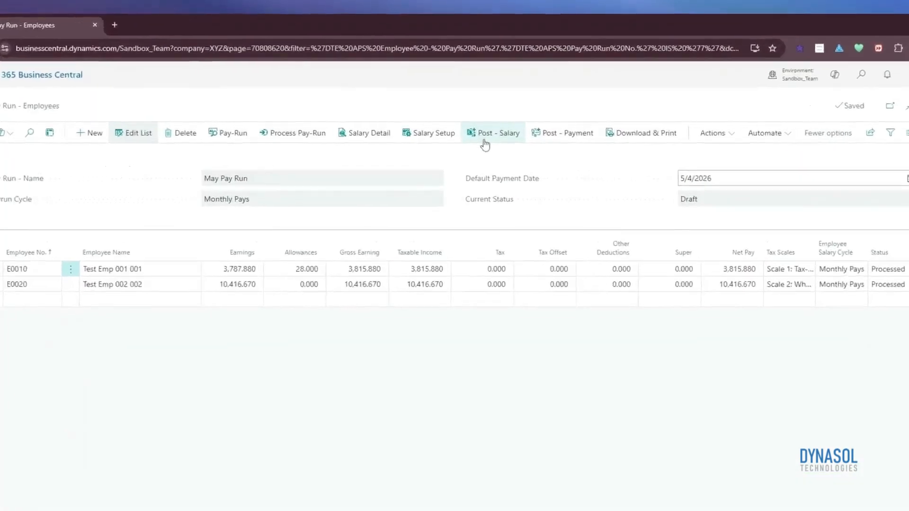
Post the salary of the first and second employees in May Pay Run and check their Status
{"action": "left_click", "coordinate": [478, 133]}
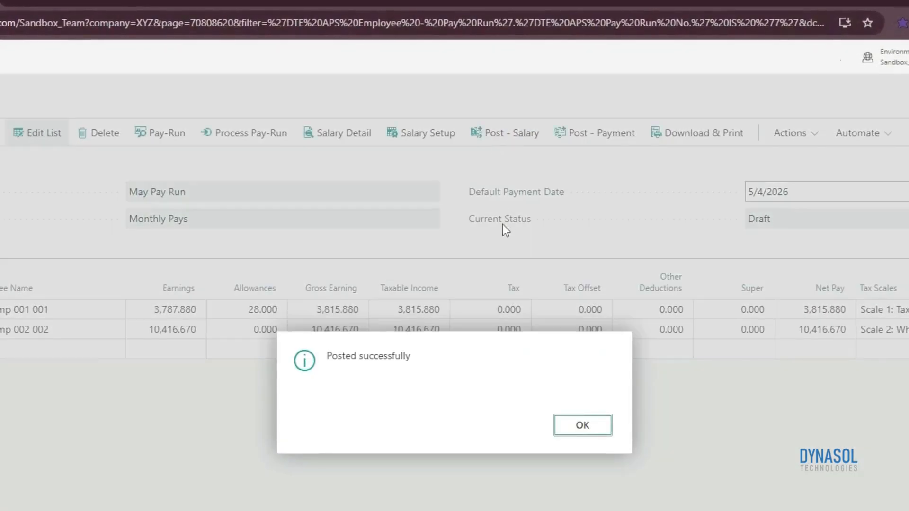
{"action": "left_click", "coordinate": [582, 424]}
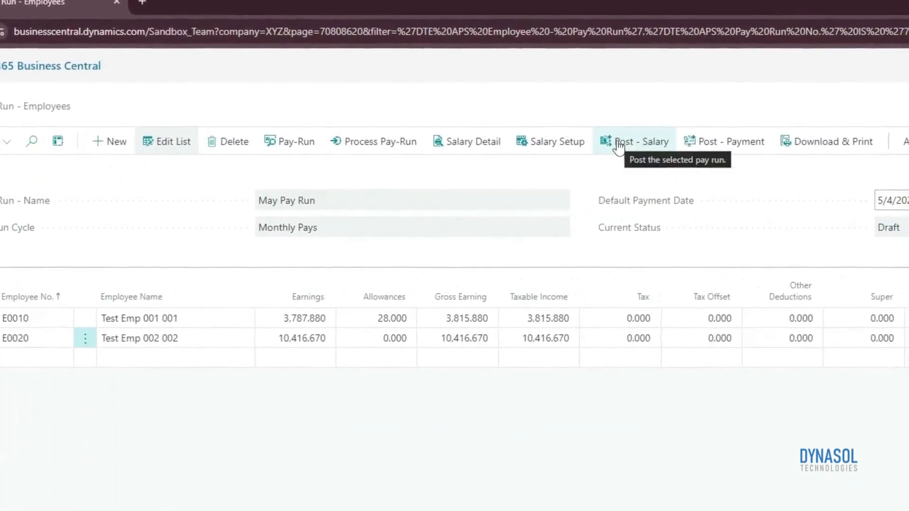
{"action": "left_click", "coordinate": [614, 142]}
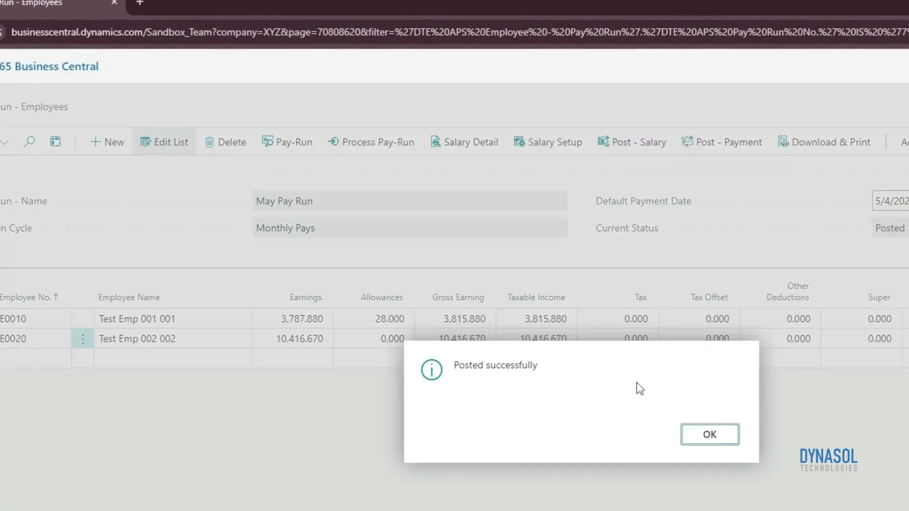
{"action": "left_click", "coordinate": [707, 432]}
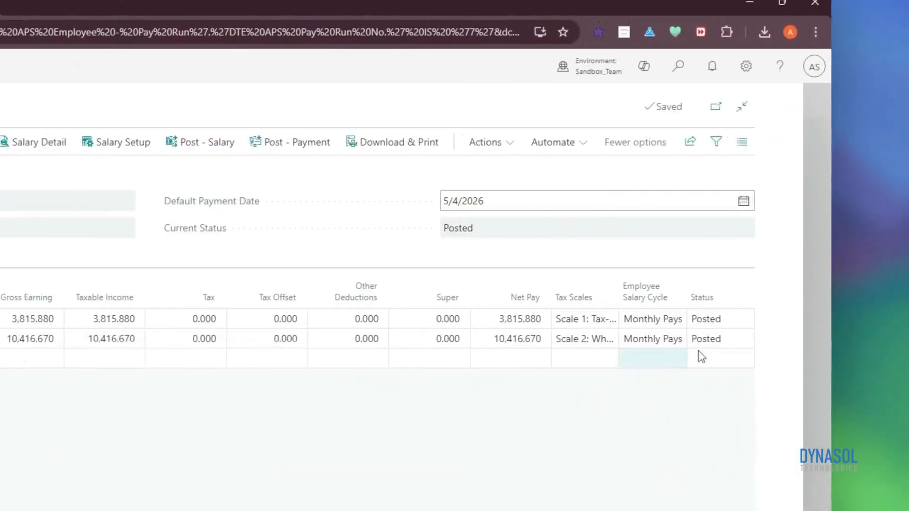
{"action": "left_click", "coordinate": [672, 348]}
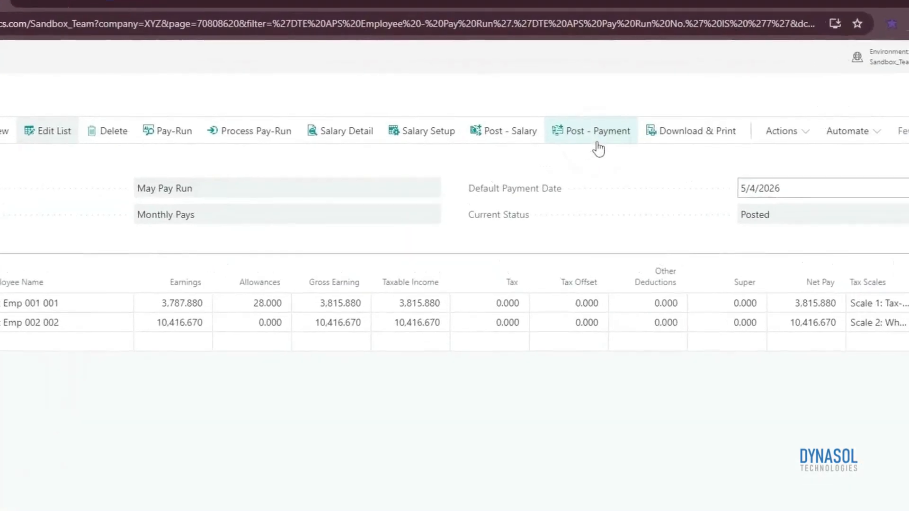
Post the payments of the second and first employees in May Pay Run and check their Status
{"action": "left_click", "coordinate": [600, 142]}
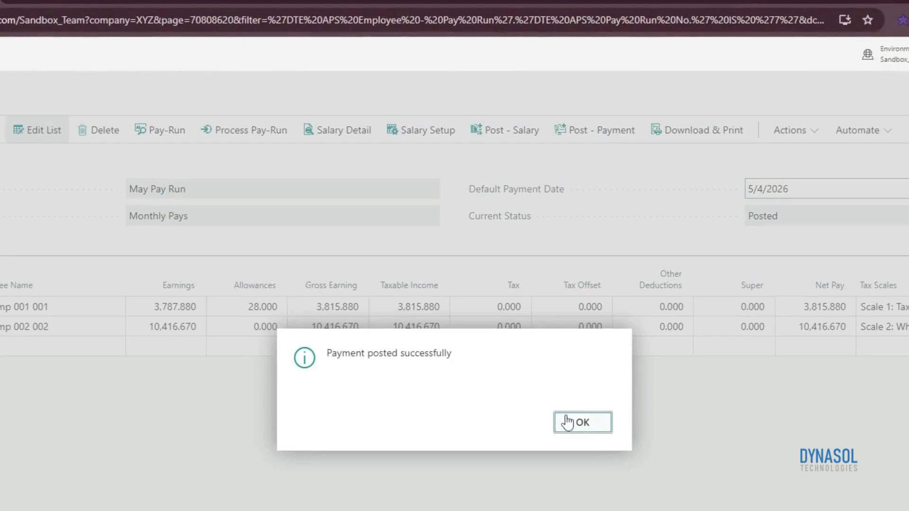
{"action": "left_click", "coordinate": [585, 429]}
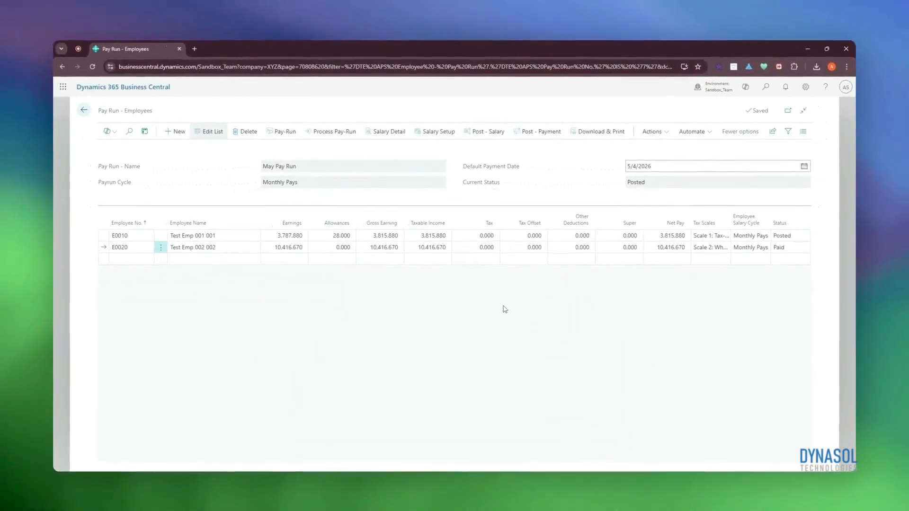
{"action": "left_click", "coordinate": [105, 236]}
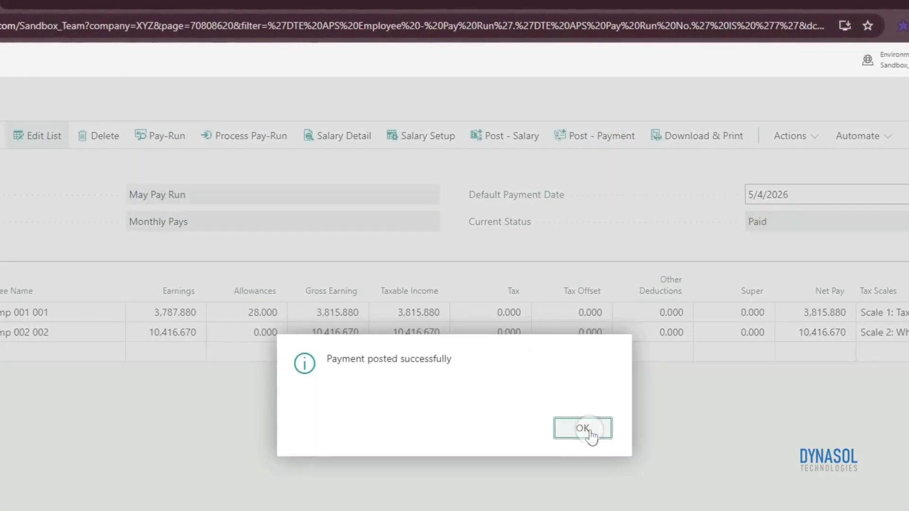
{"action": "left_click", "coordinate": [584, 431]}
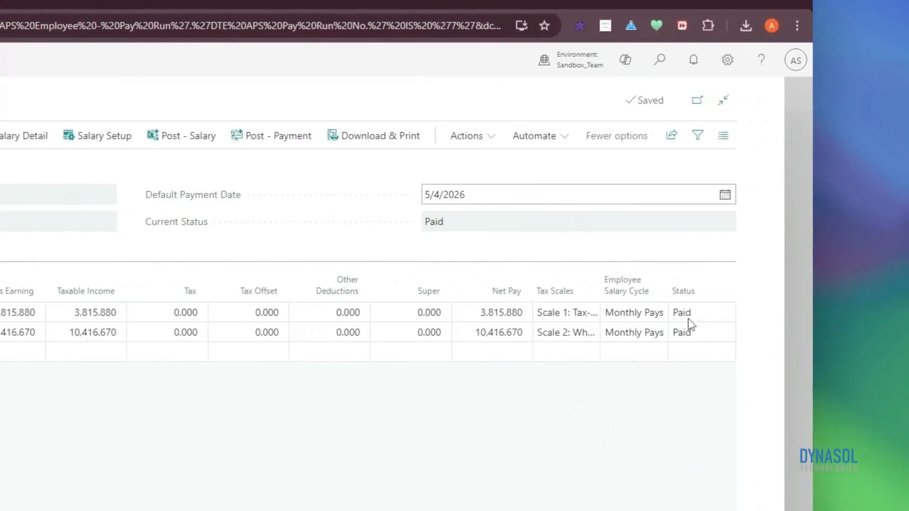
{"action": "double_click", "coordinate": [669, 318]}
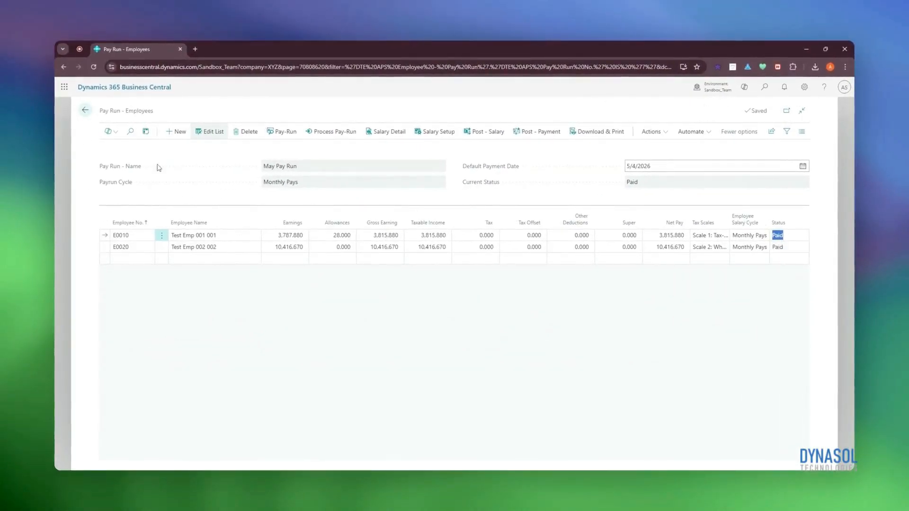
Return to the Pay Runs list, check the Payment Date on the May Pay Run card and close it
{"action": "left_click", "coordinate": [85, 110]}
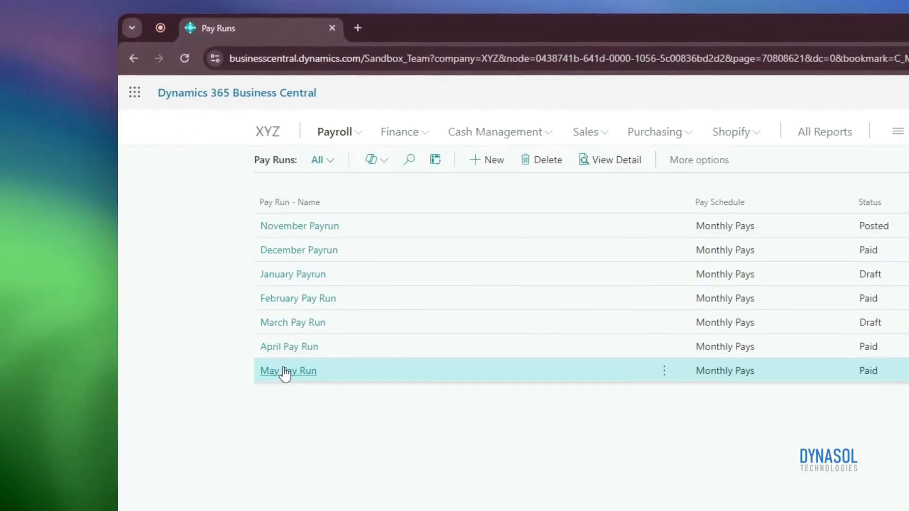
{"action": "left_click", "coordinate": [286, 371]}
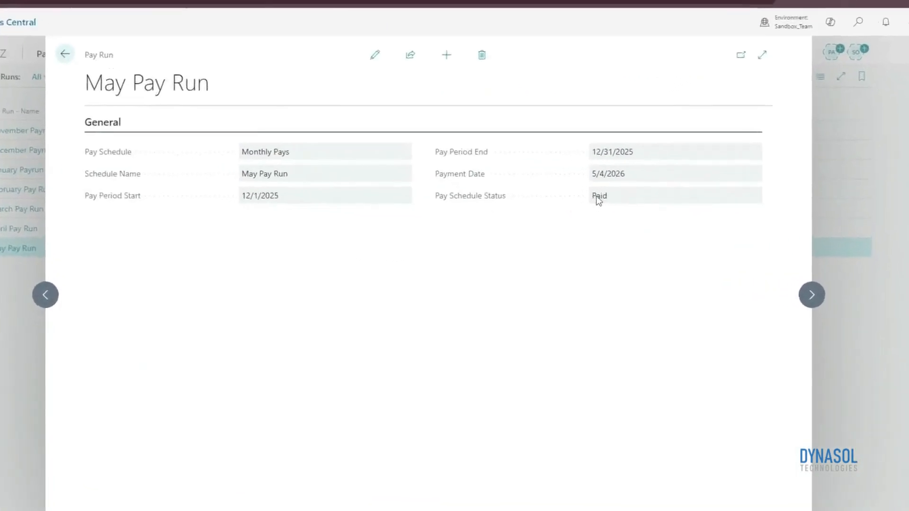
{"action": "left_click", "coordinate": [598, 197]}
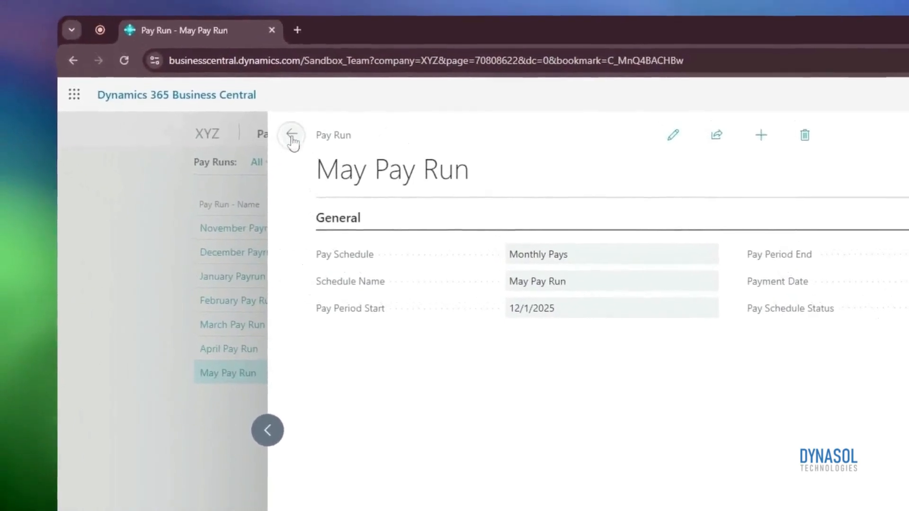
{"action": "left_click", "coordinate": [109, 46]}
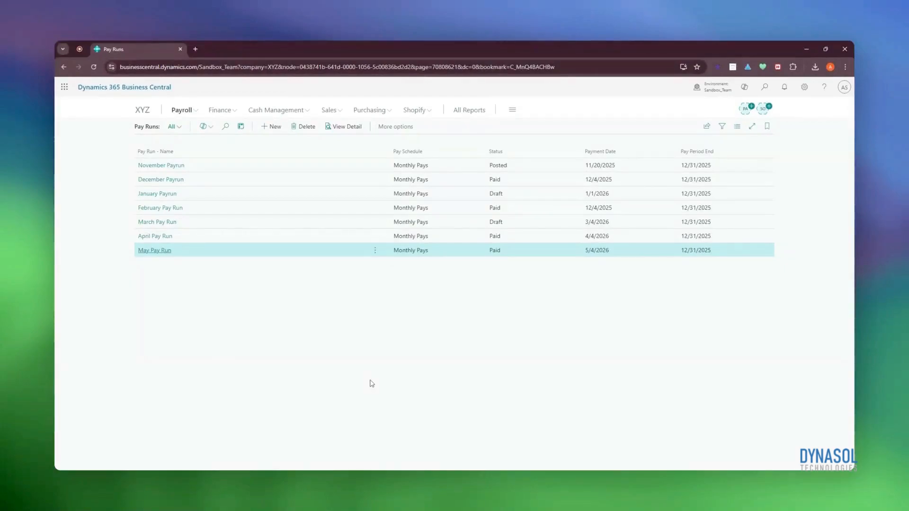
Open the Salary Tax Calculator and set Gross Income to 500,000
{"action": "left_click", "coordinate": [199, 111]}
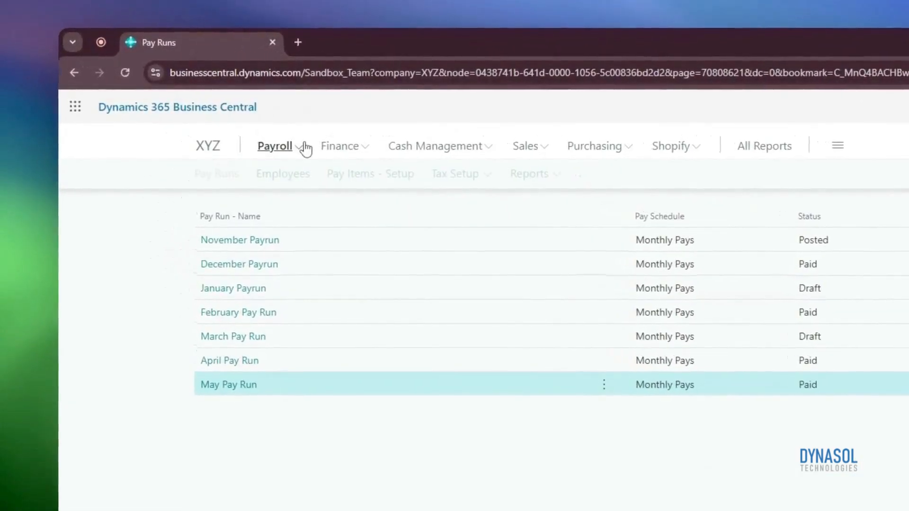
{"action": "left_click", "coordinate": [445, 176]}
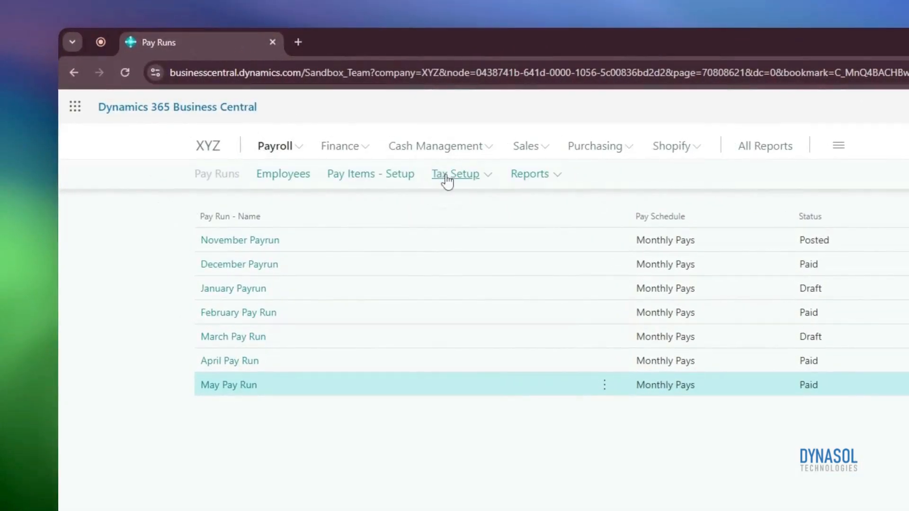
{"action": "left_click", "coordinate": [496, 252]}
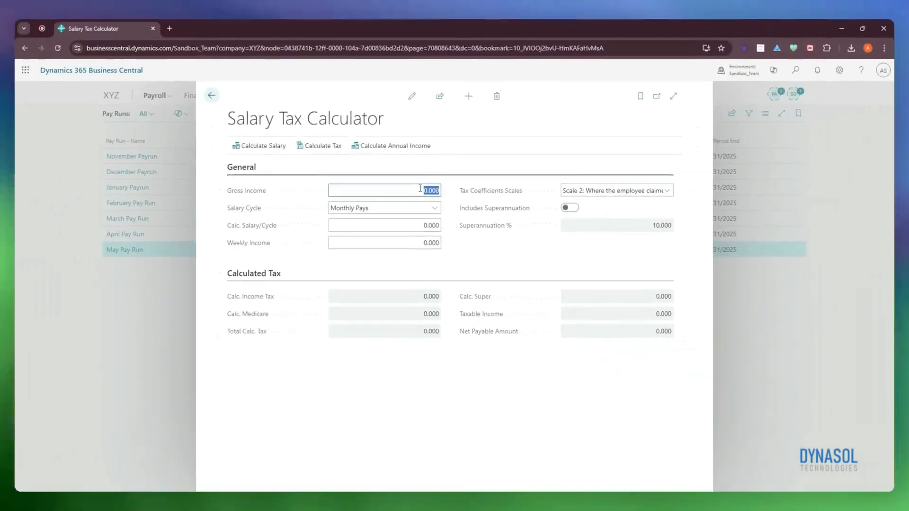
{"action": "type", "text": "50"}
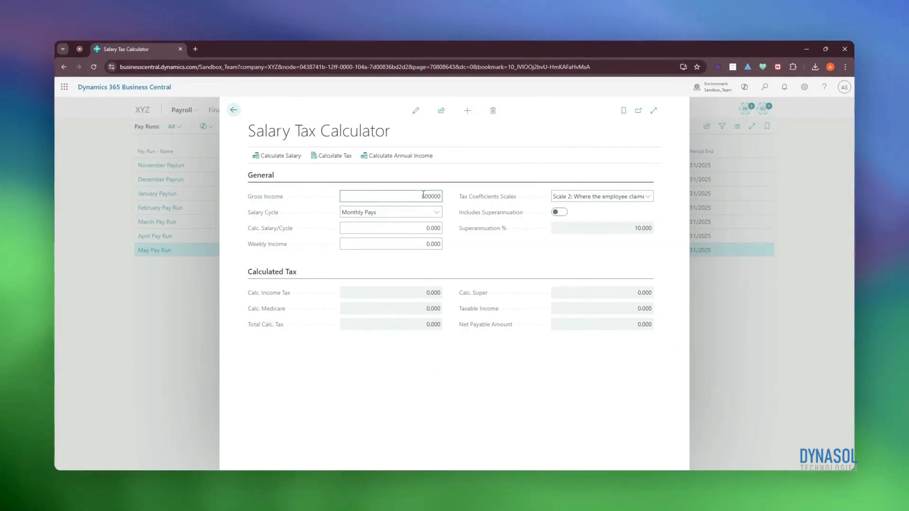
{"action": "key", "text": "Tab"}
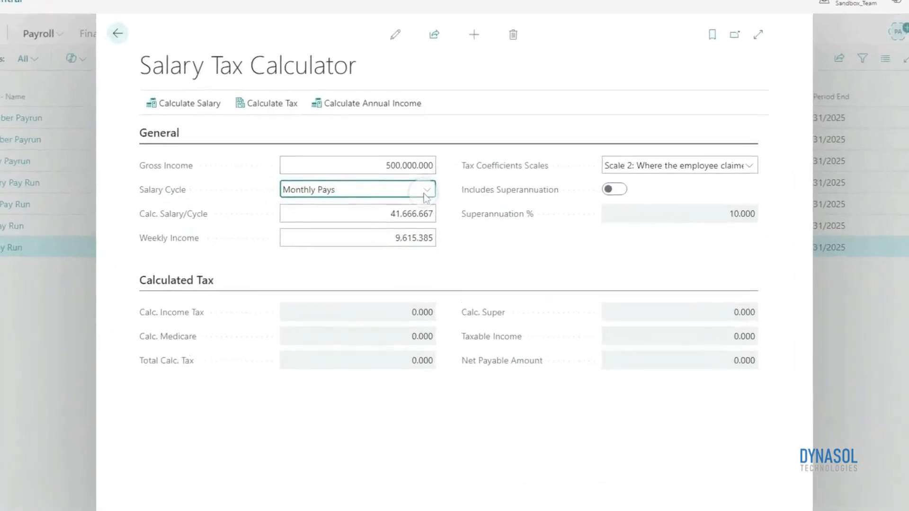
Choose the Monthly Pays salary cycle and the tax coefficients scale "Scale 2: Where the employee claimed the tax-free threshold"
{"action": "left_click", "coordinate": [434, 213]}
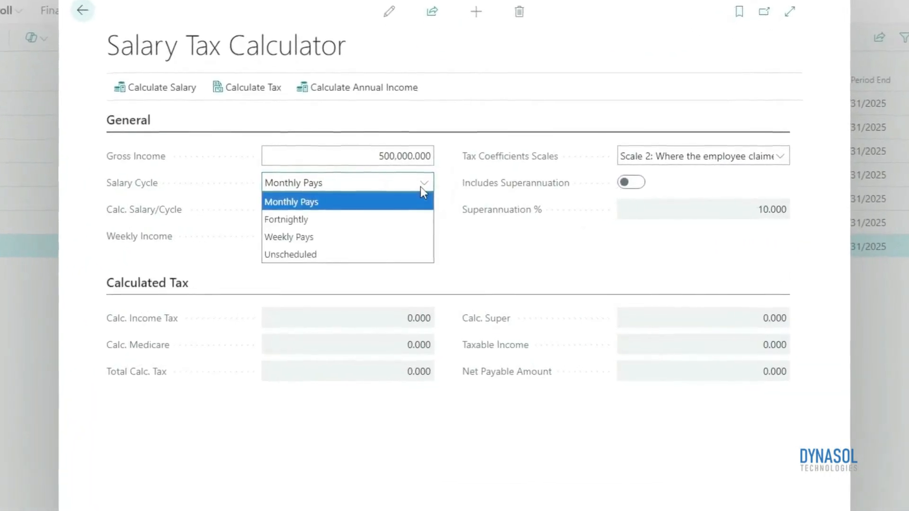
{"action": "left_click", "coordinate": [417, 200]}
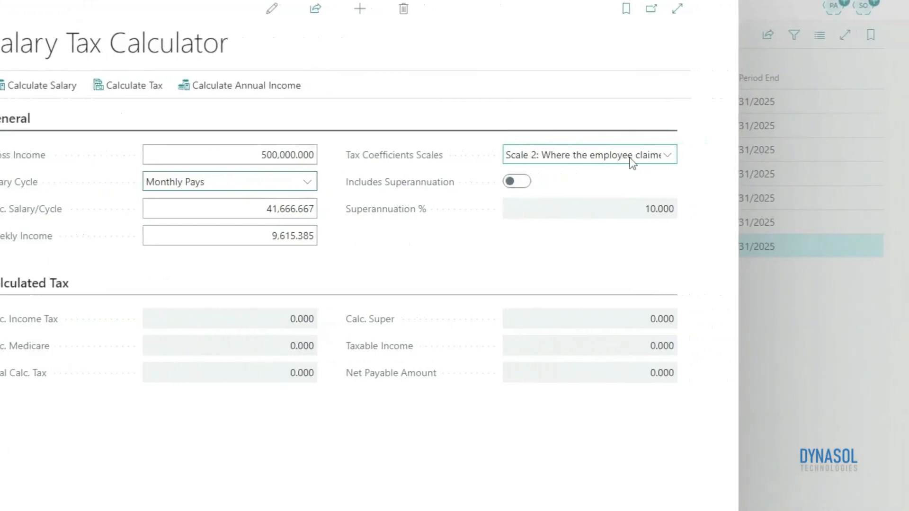
{"action": "left_click", "coordinate": [631, 160]}
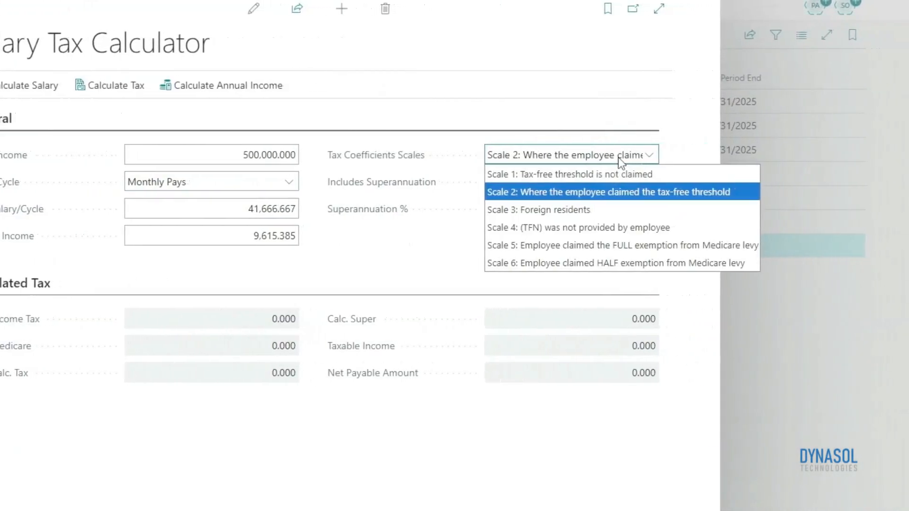
{"action": "left_click", "coordinate": [614, 193]}
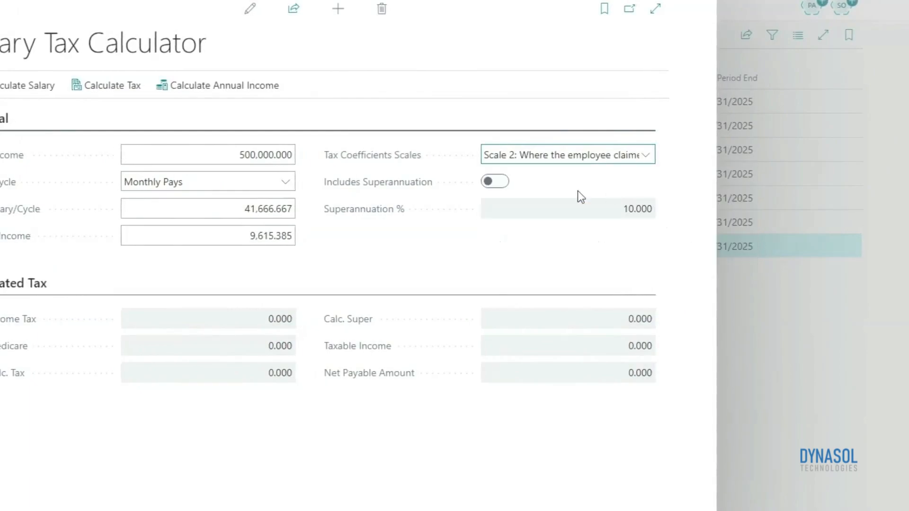
Include superannuation in the salary tax calculation and calculate the annual gross income from the weekly income
{"action": "left_click", "coordinate": [504, 190]}
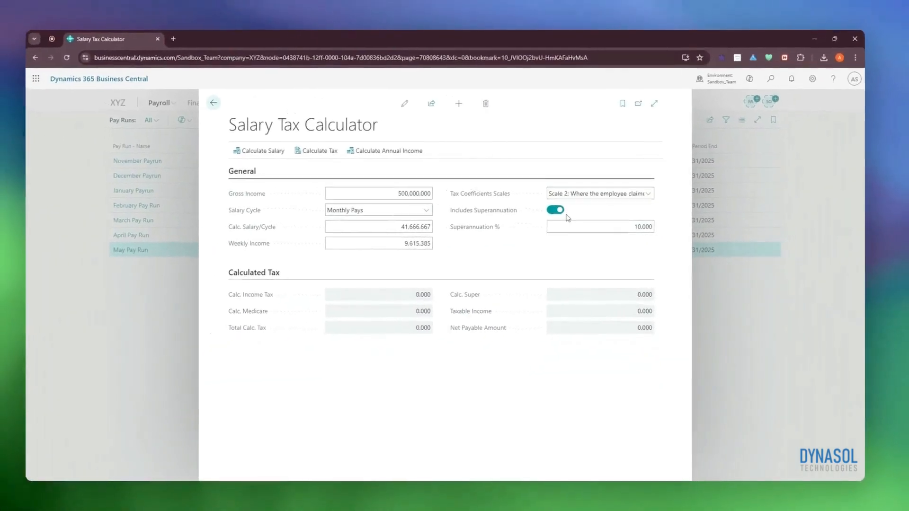
{"action": "left_click", "coordinate": [606, 229]}
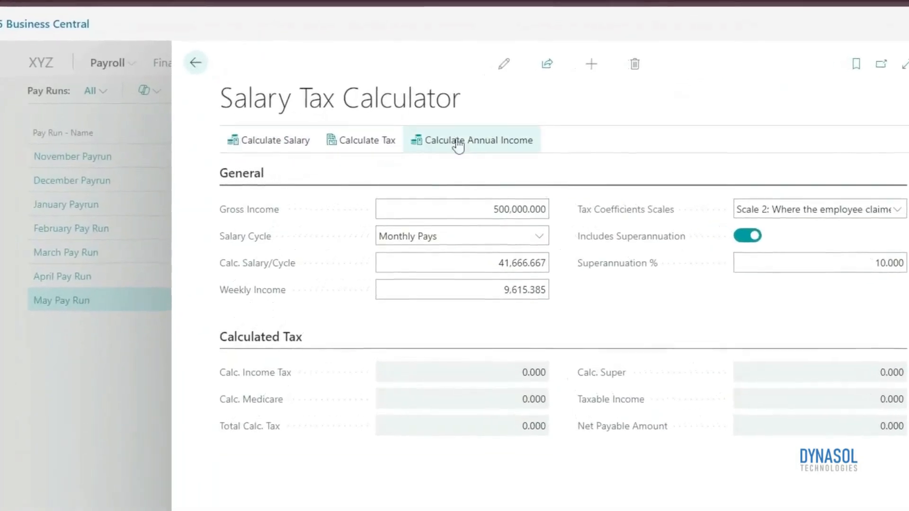
{"action": "left_click", "coordinate": [399, 157]}
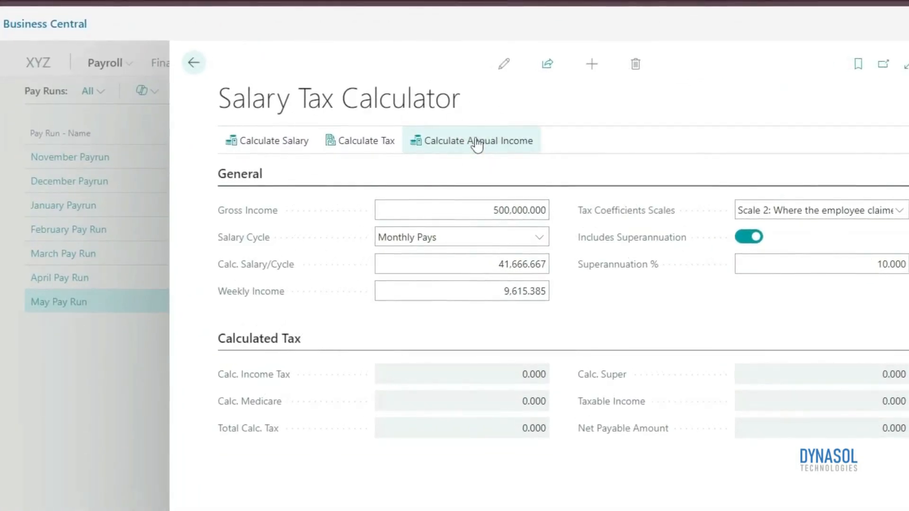
Calculate the tax on the salary, recalculate the annual income, and calculate the tax again with superannuation included
{"action": "left_click", "coordinate": [380, 141]}
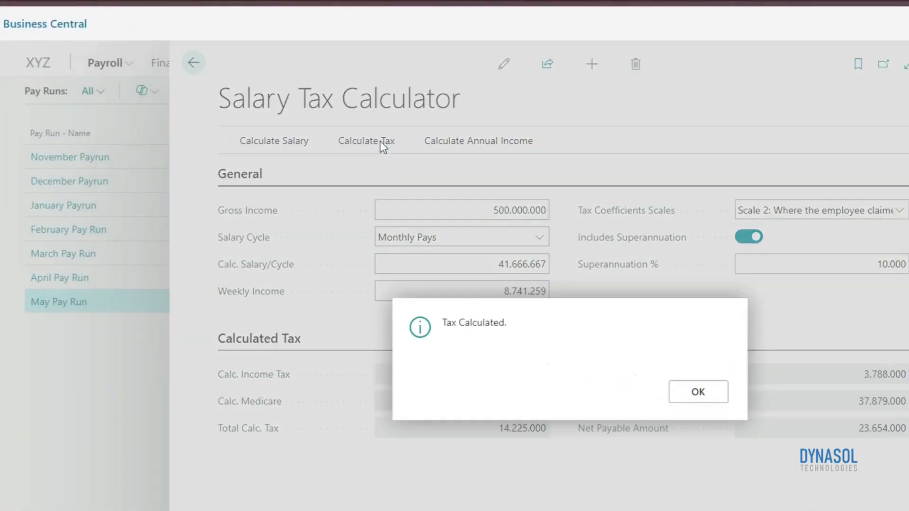
{"action": "left_click", "coordinate": [701, 392]}
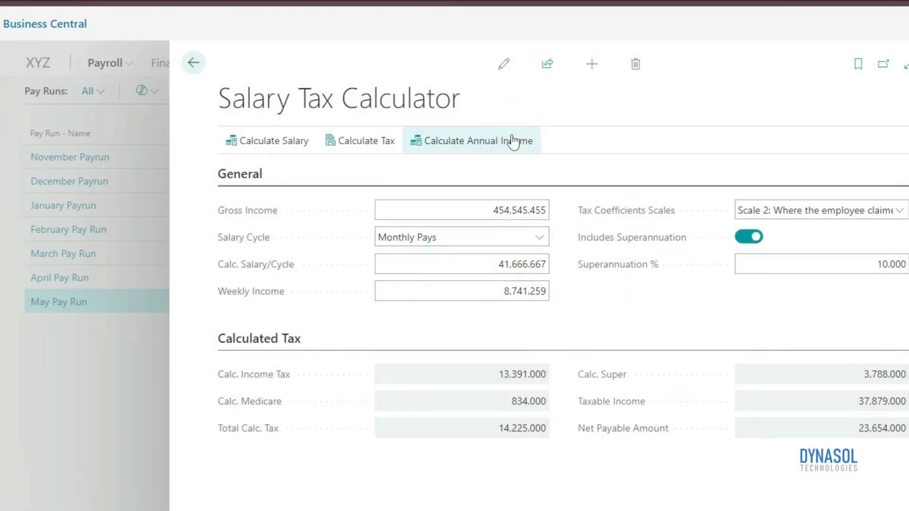
{"action": "left_click", "coordinate": [389, 155]}
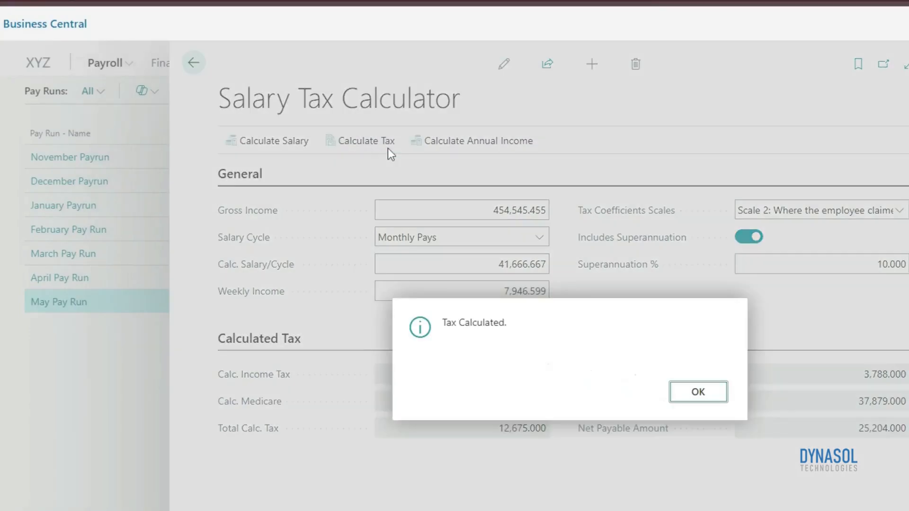
{"action": "left_click", "coordinate": [712, 395]}
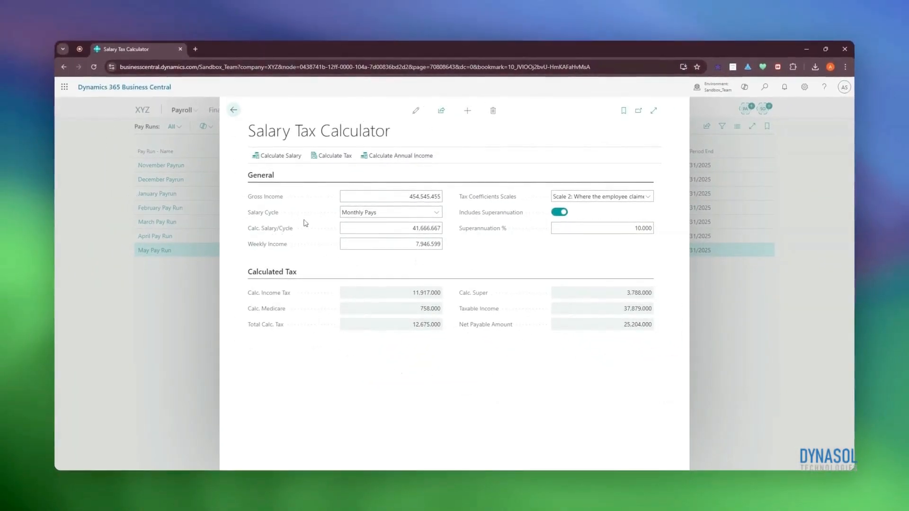